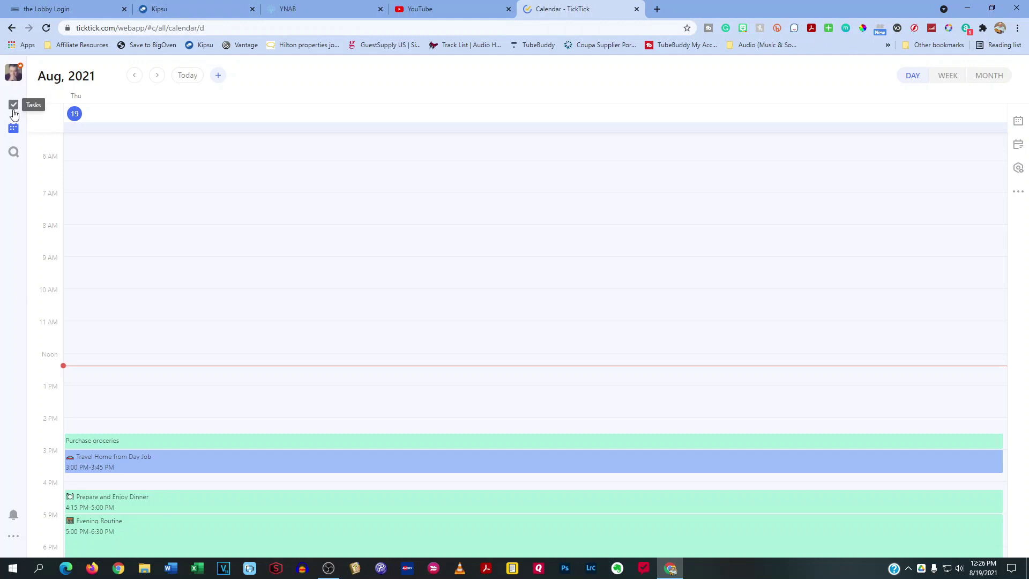
Switch between the calendar and task lists, ending on the empty Inbox's Add task box
left_click(13, 107)
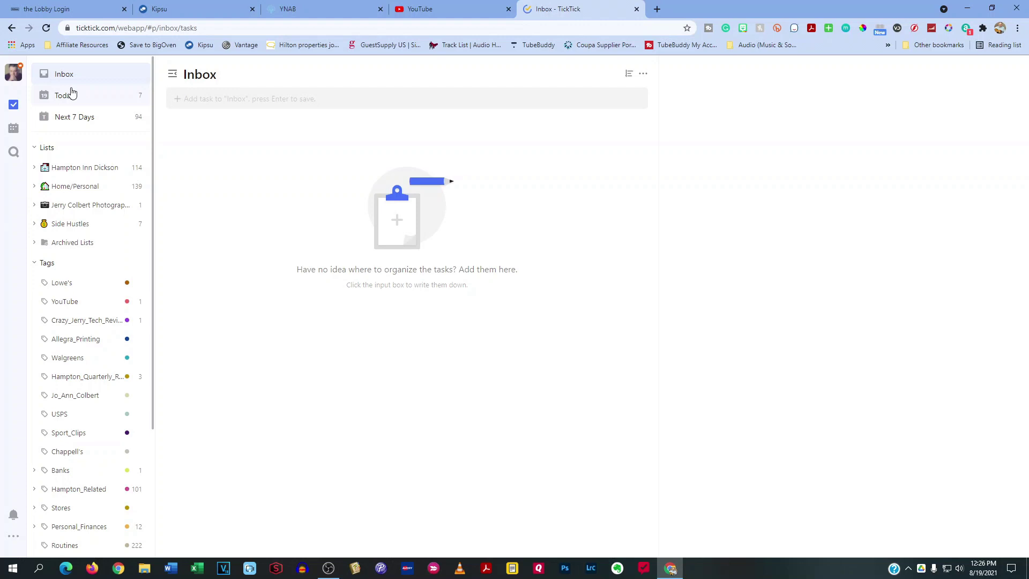
left_click(12, 130)
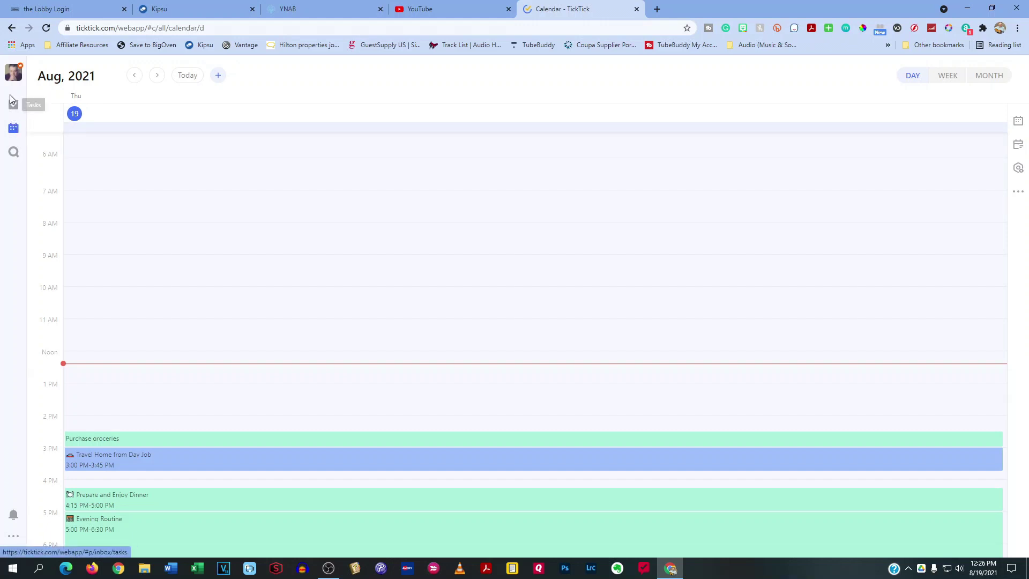
left_click(13, 107)
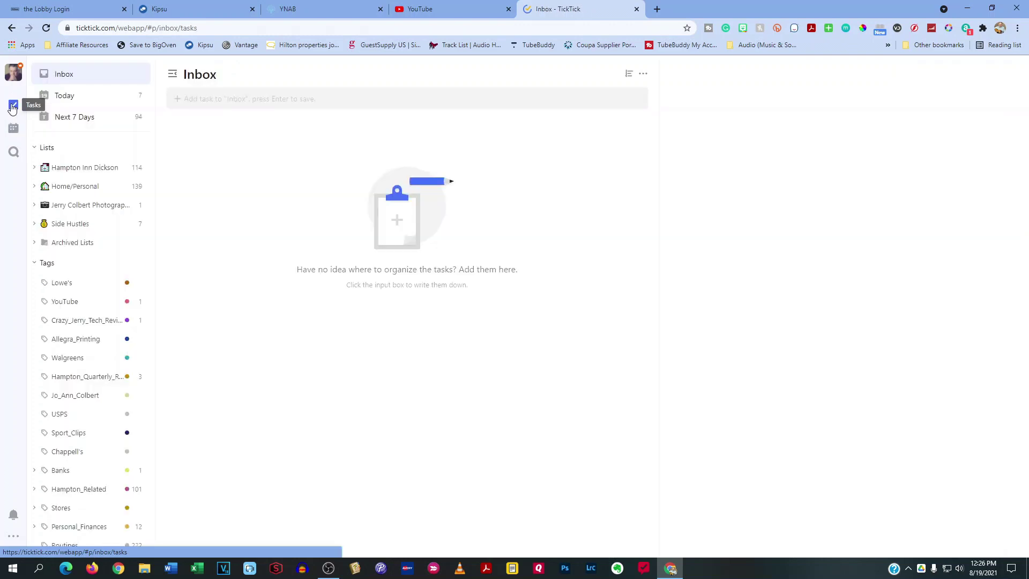
left_click(245, 99)
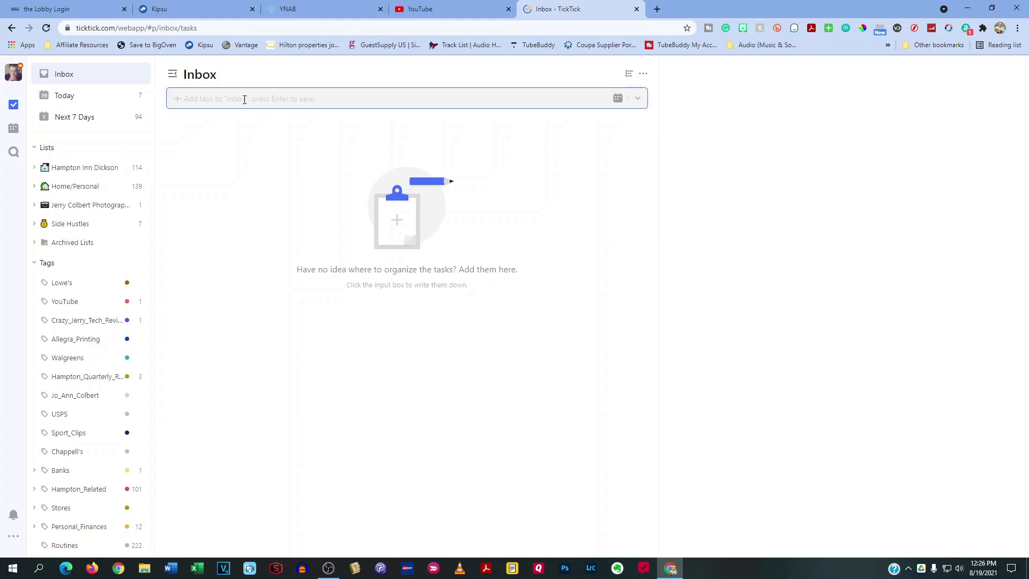
Add Jot, eggs and bacon as Inbox tasks, then show the Today list
type("Jot")
key("Return")
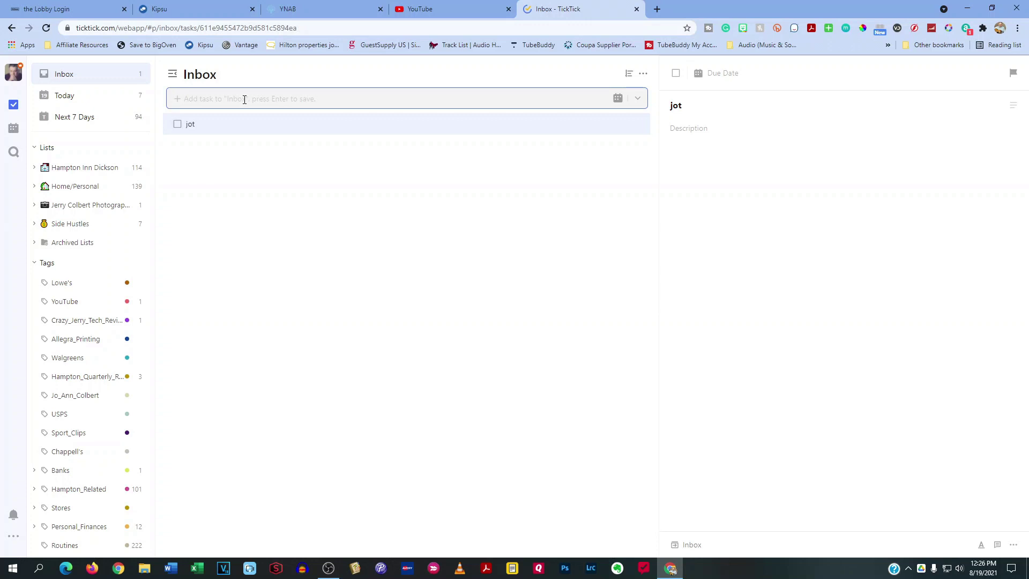
type("eggs")
key("Return")
type("bacon")
key("Return")
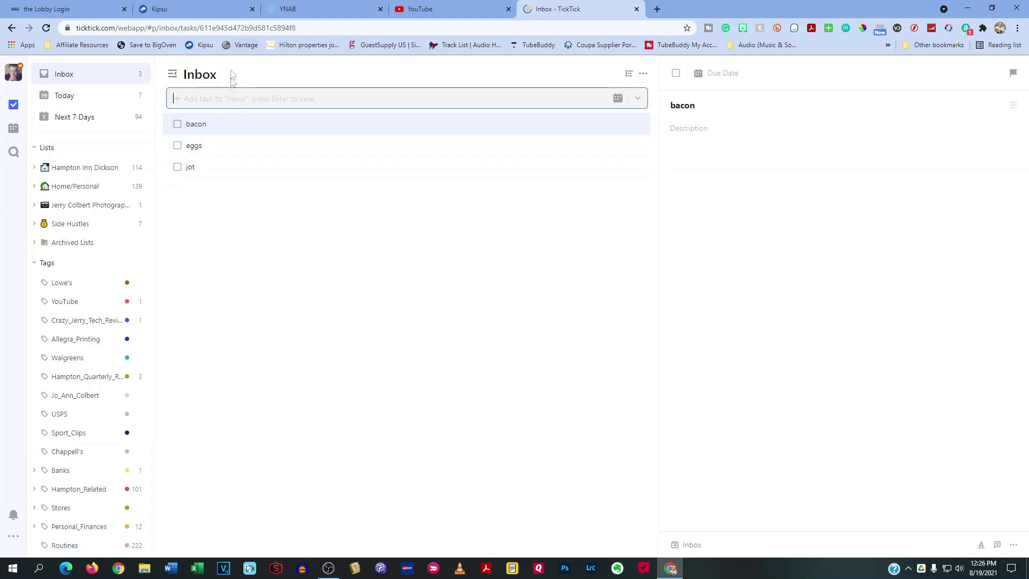
left_click(98, 98)
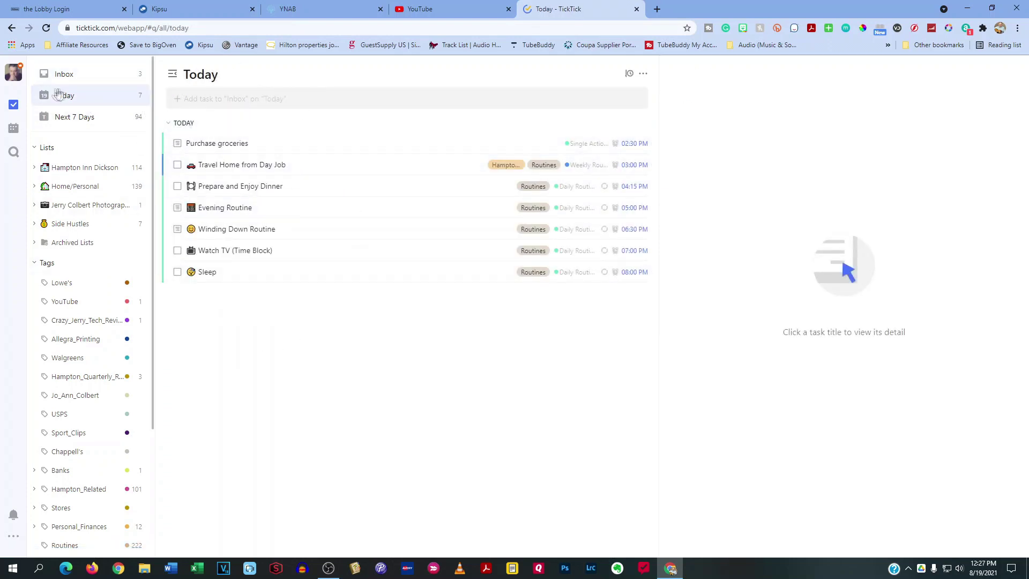
Go to Inbox, switch to the Day calendar, and open the Arrange tasks sidebar
left_click(93, 75)
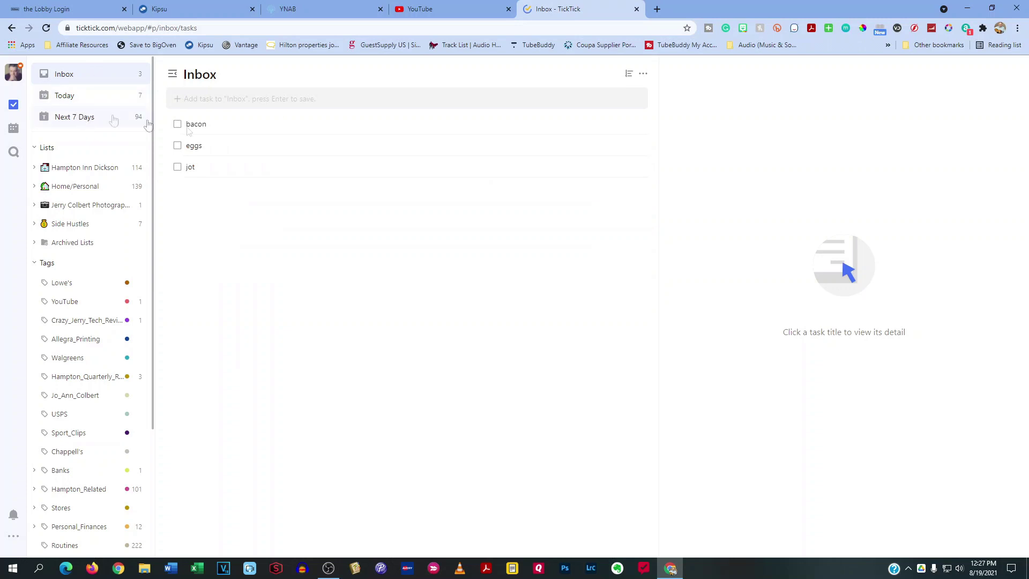
left_click(14, 129)
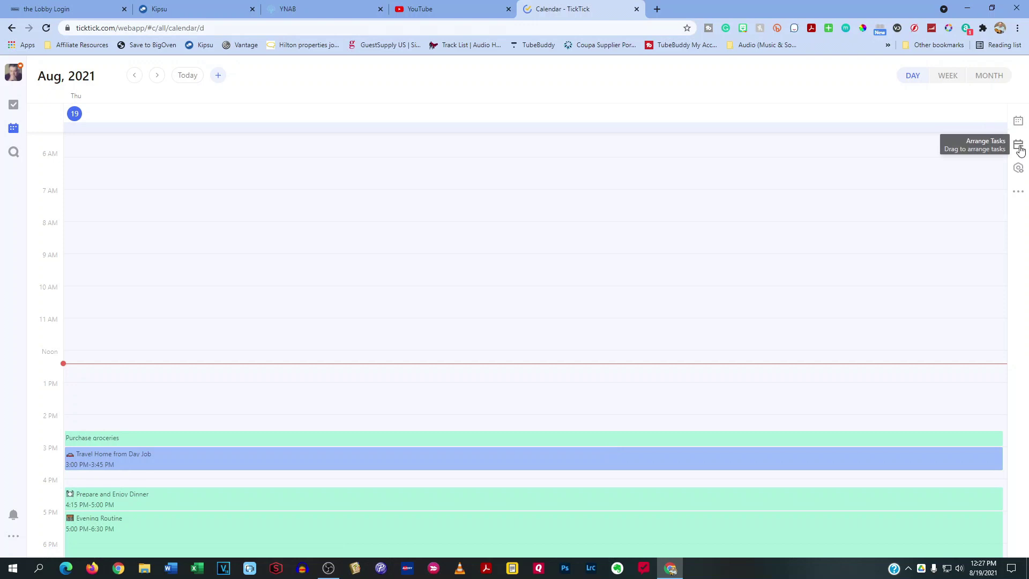
left_click(1018, 146)
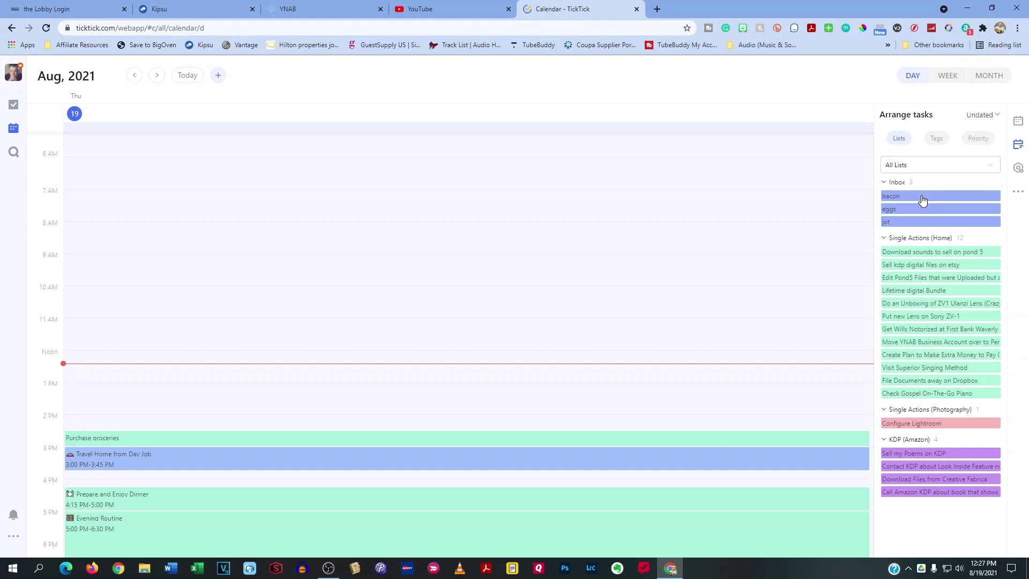
Move the bacon and eggs tasks from Inbox into the Single Actions (Home) list
left_click(14, 107)
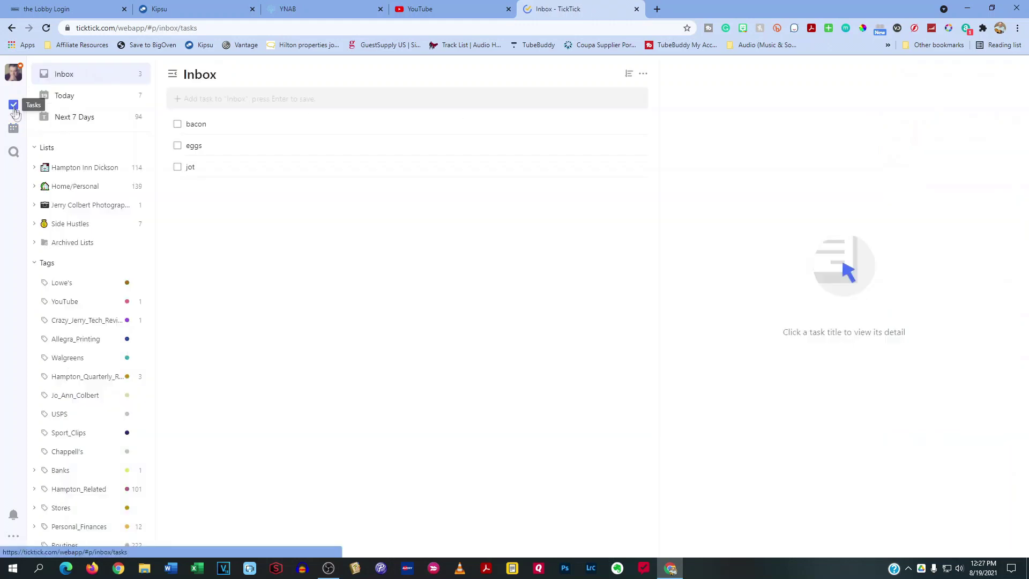
left_click(221, 123)
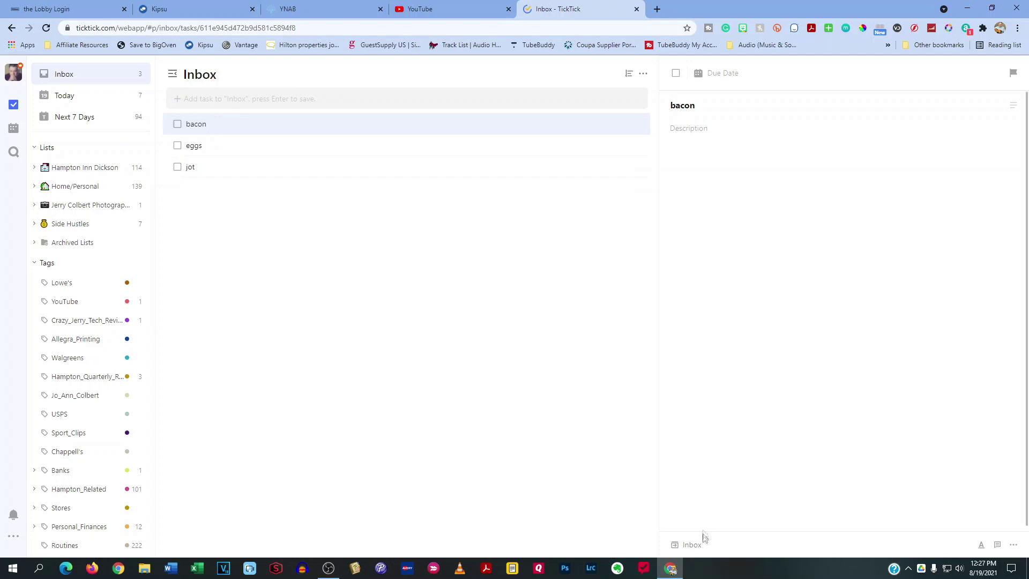
left_click(694, 545)
mouse_move(742, 484)
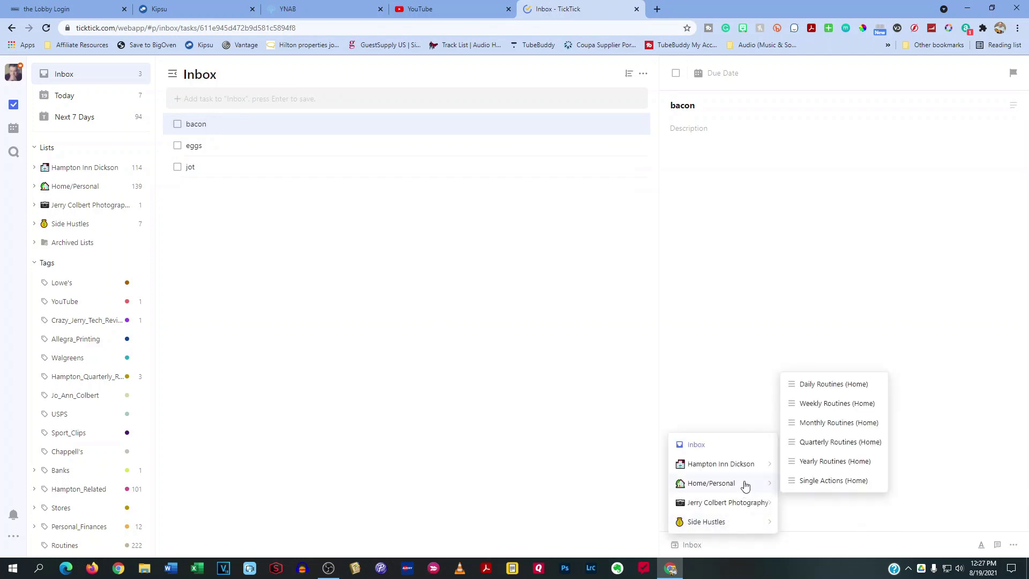
left_click(826, 491)
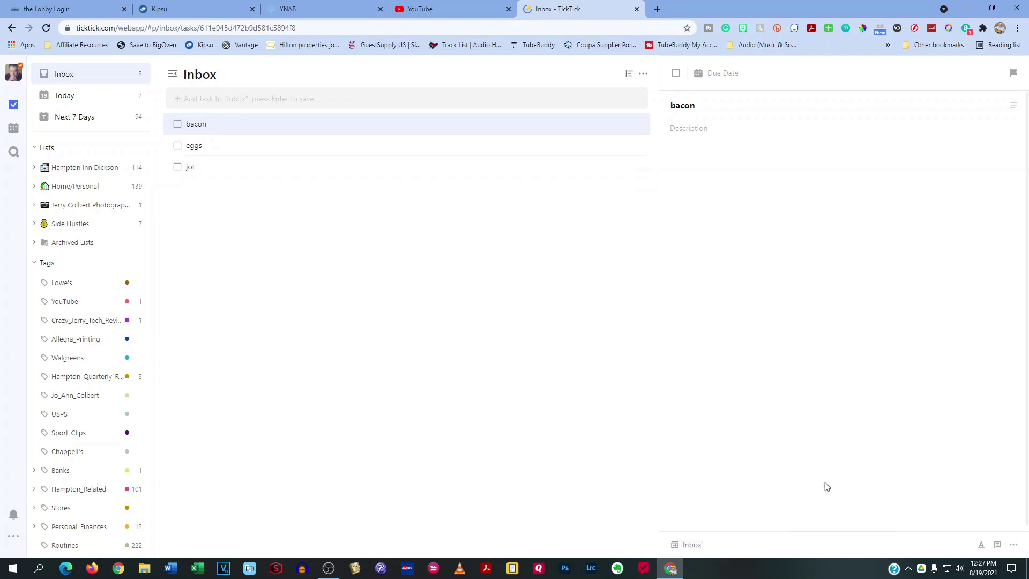
left_click(322, 128)
left_click(692, 545)
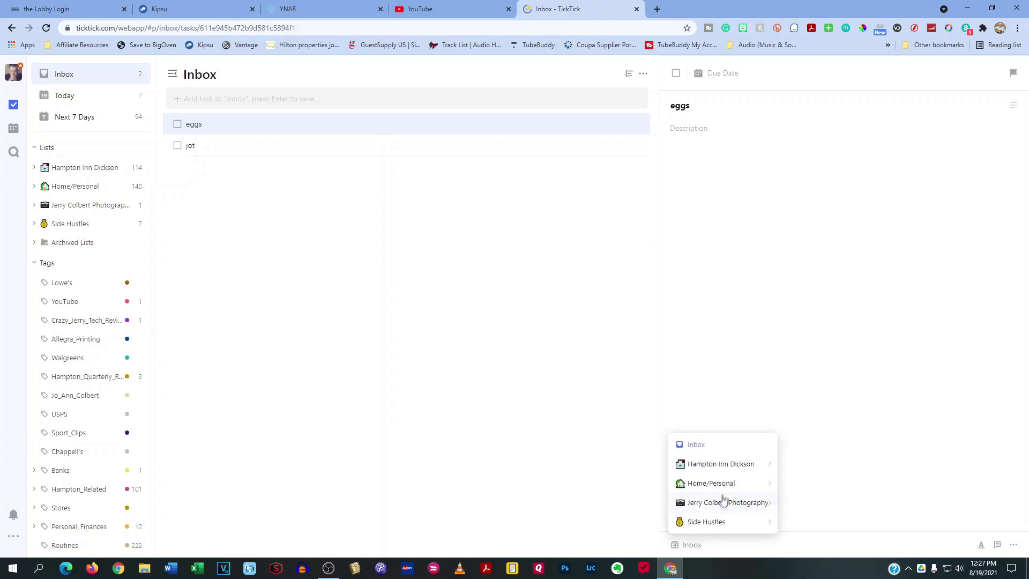
mouse_move(742, 484)
left_click(816, 489)
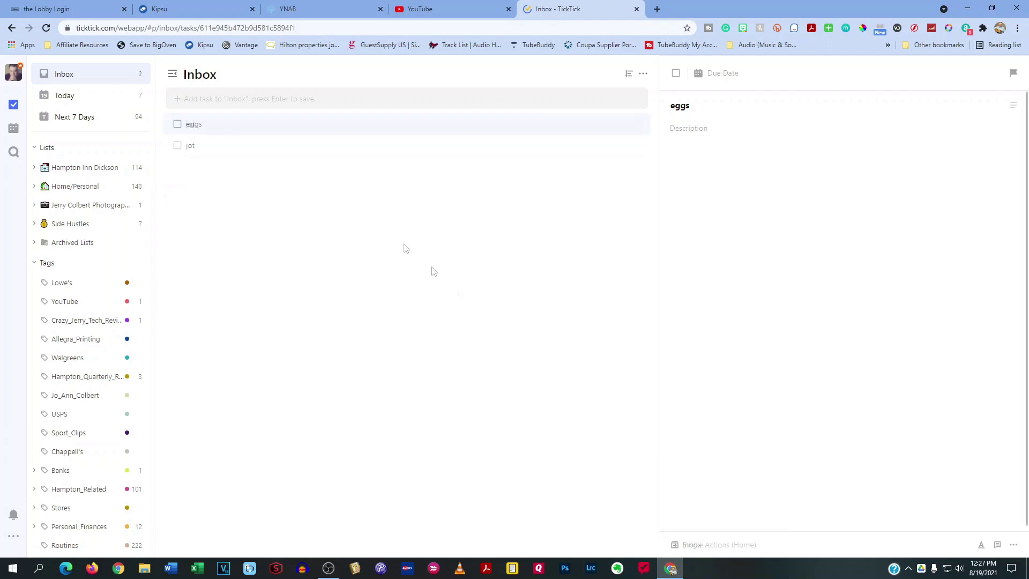
Delete the jot task from Inbox and return to the calendar view
left_click(309, 126)
right_click(310, 127)
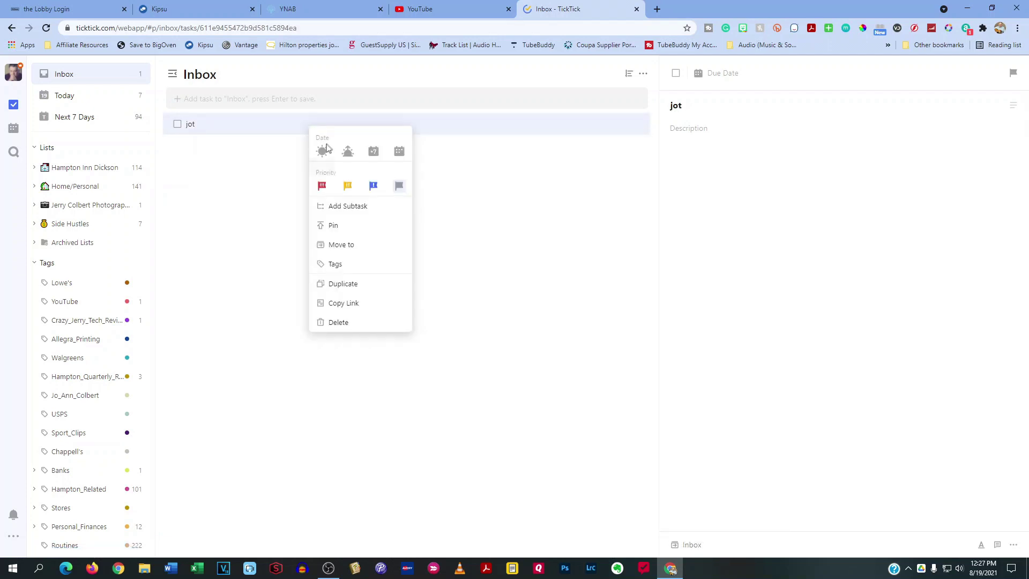
left_click(348, 323)
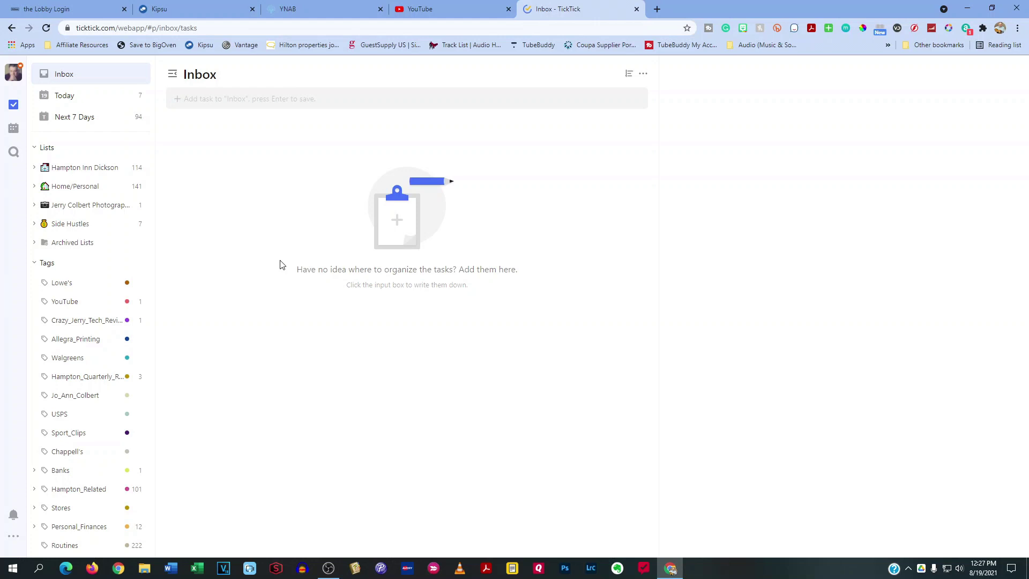
left_click(13, 128)
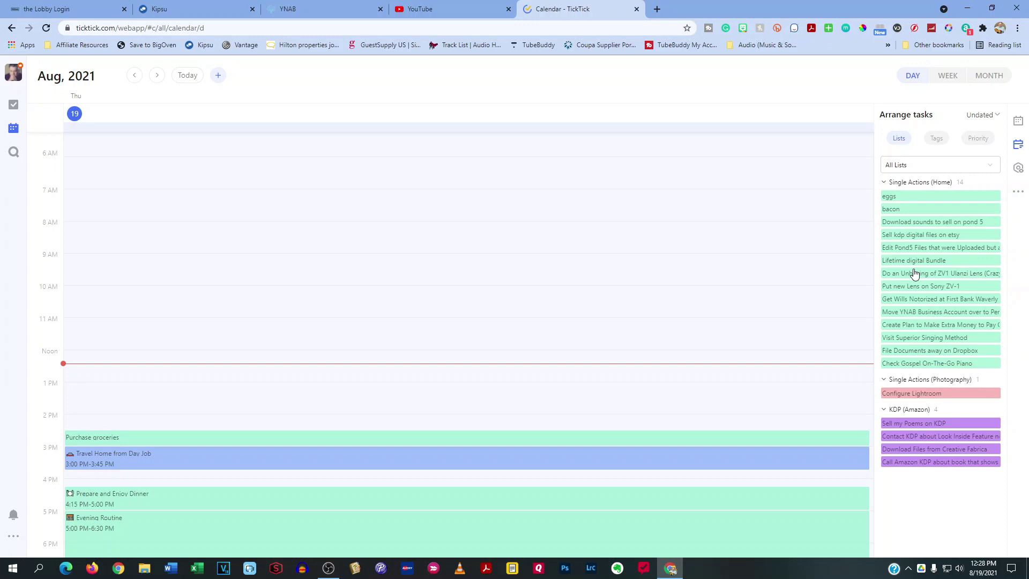
Open and review the Purchase groceries checklist, then close its details
left_click(216, 442)
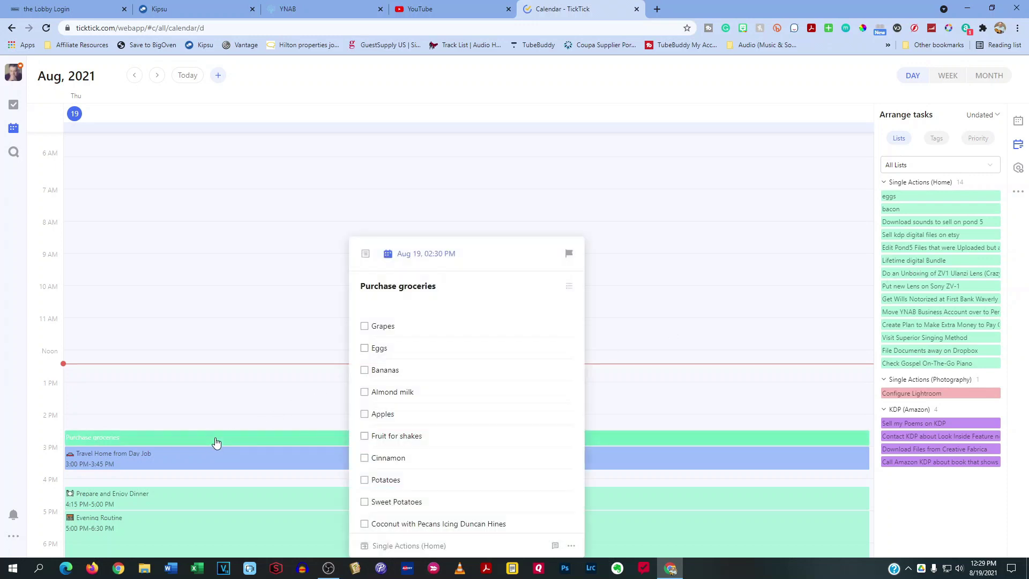
scroll(396, 409, "down", 5)
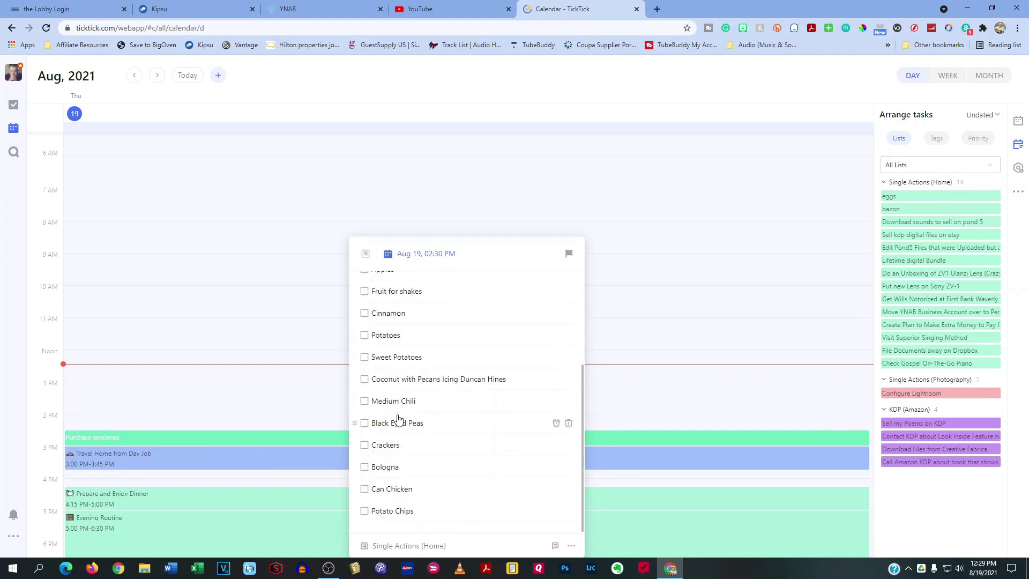
scroll(398, 413, "up", 5)
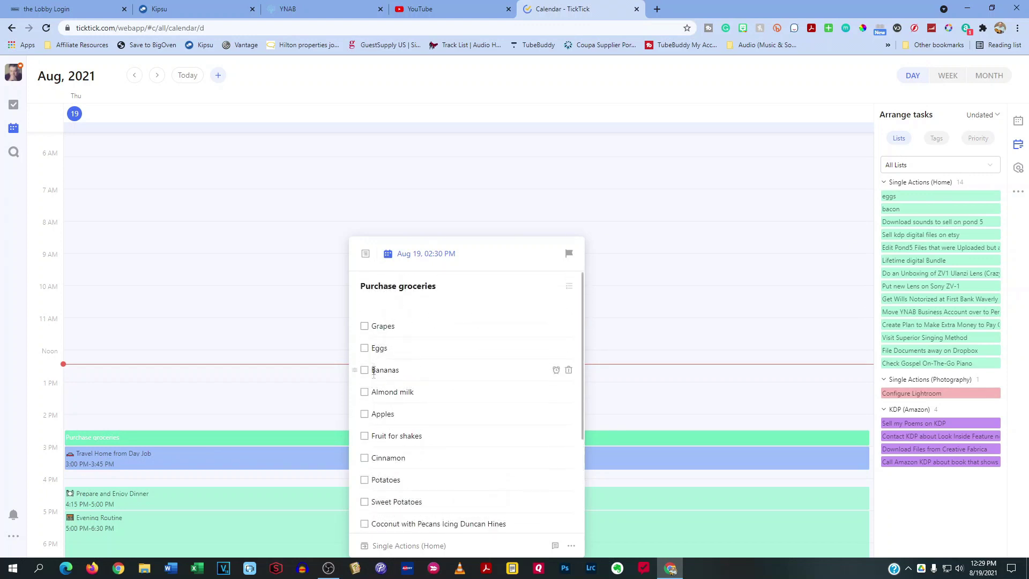
left_click(230, 393)
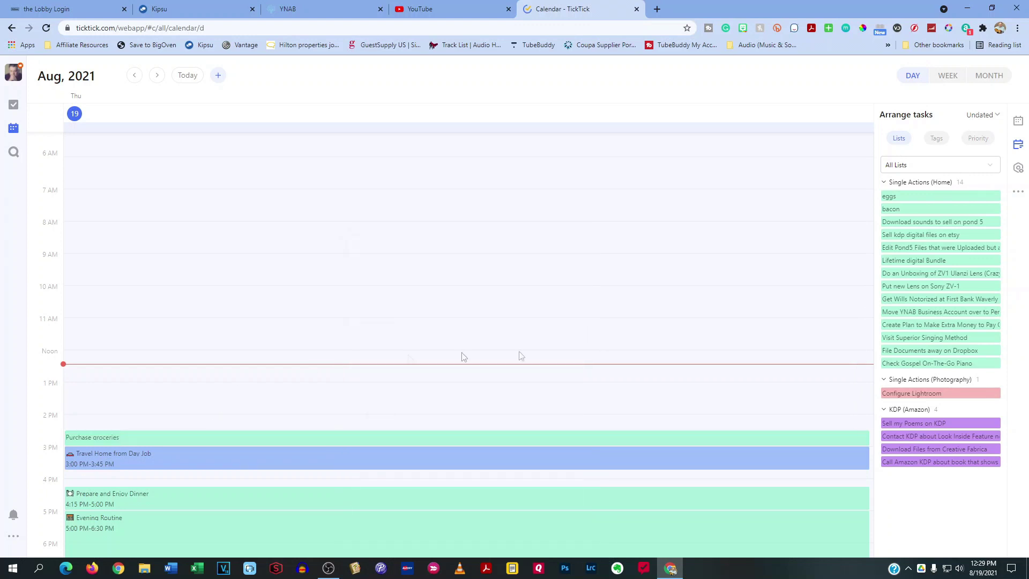
Delete the eggs and bacon tasks through their more-options menus
left_click(913, 198)
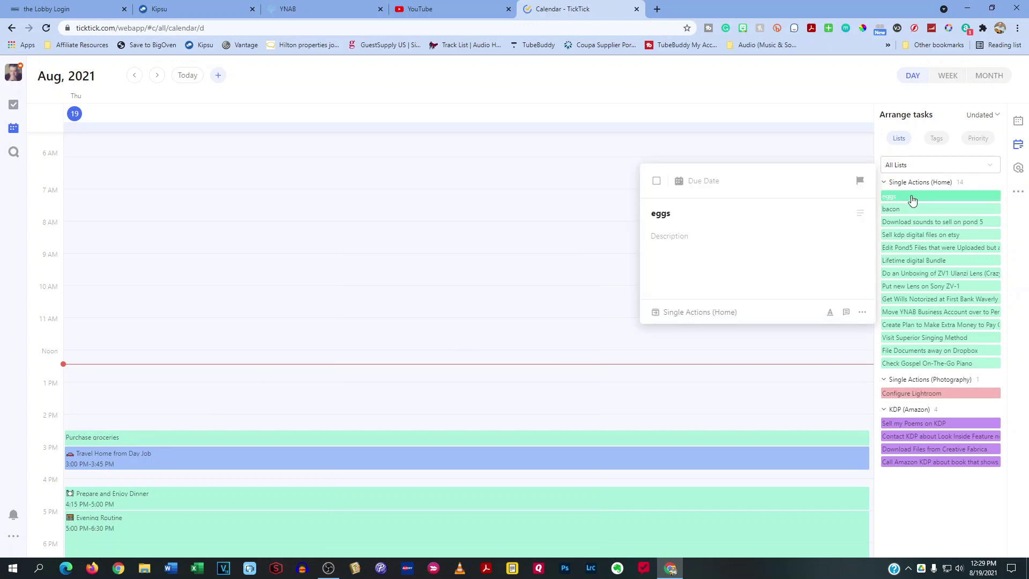
left_click(862, 312)
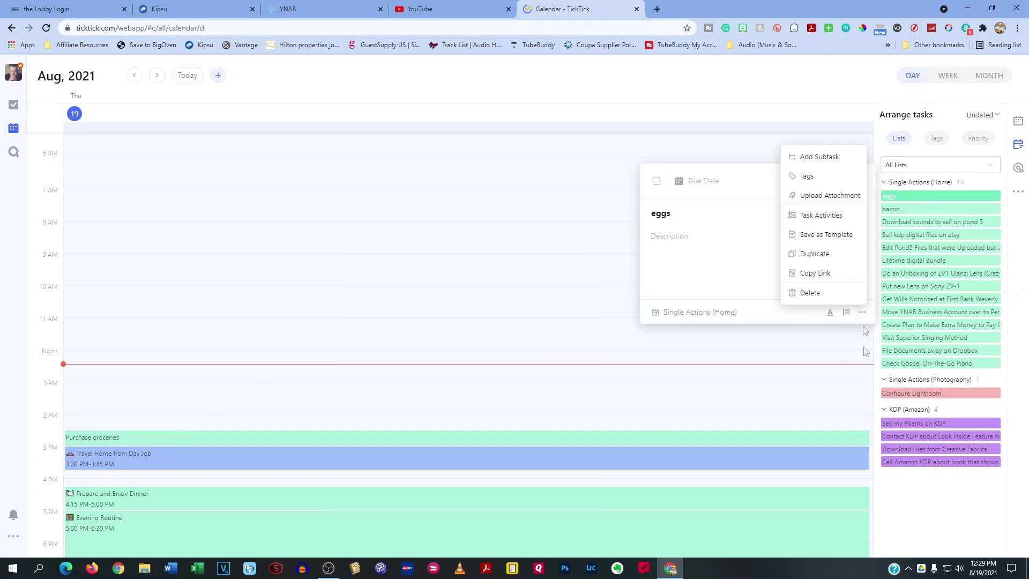
left_click(846, 299)
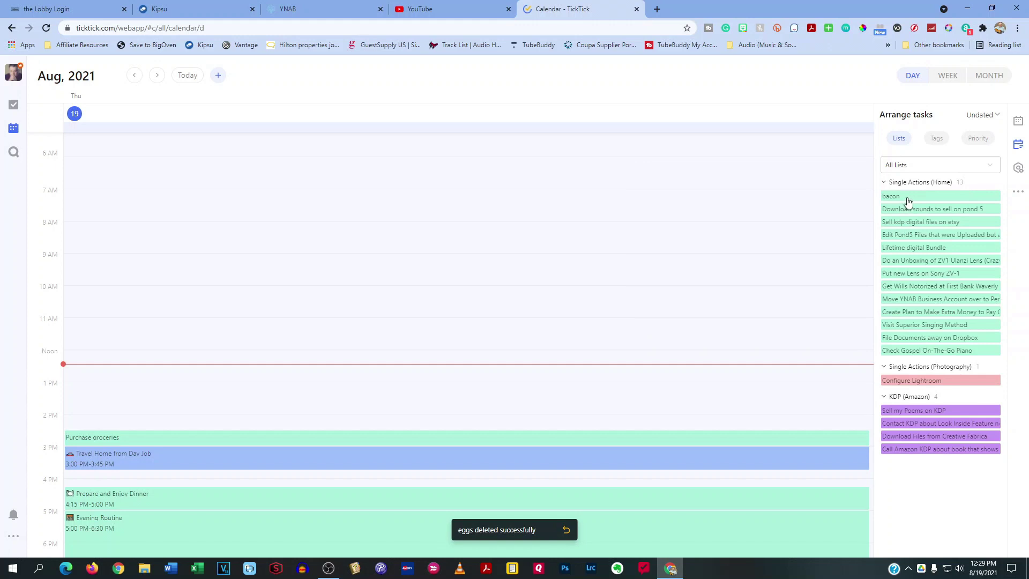
left_click(910, 197)
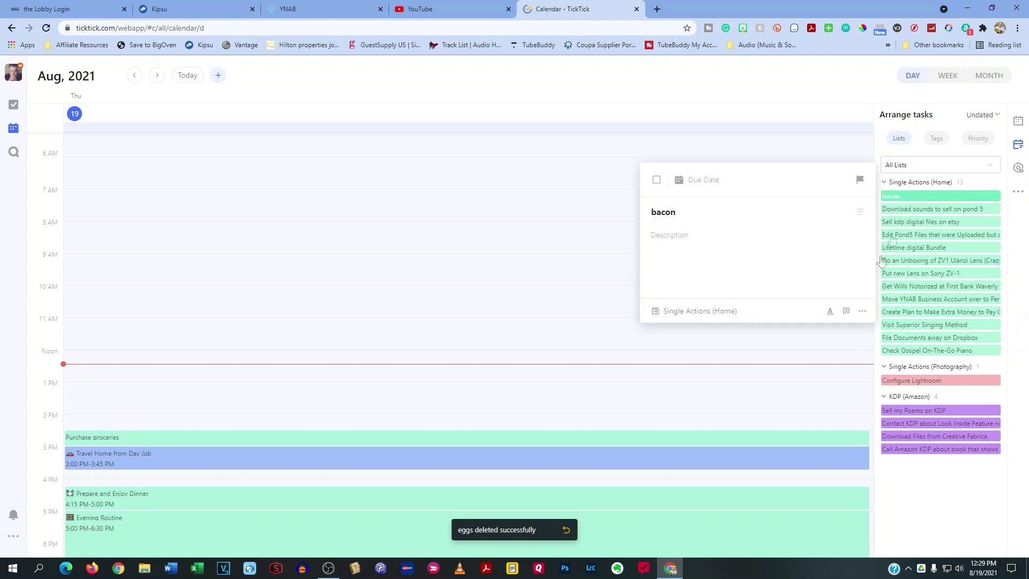
left_click(863, 312)
left_click(828, 296)
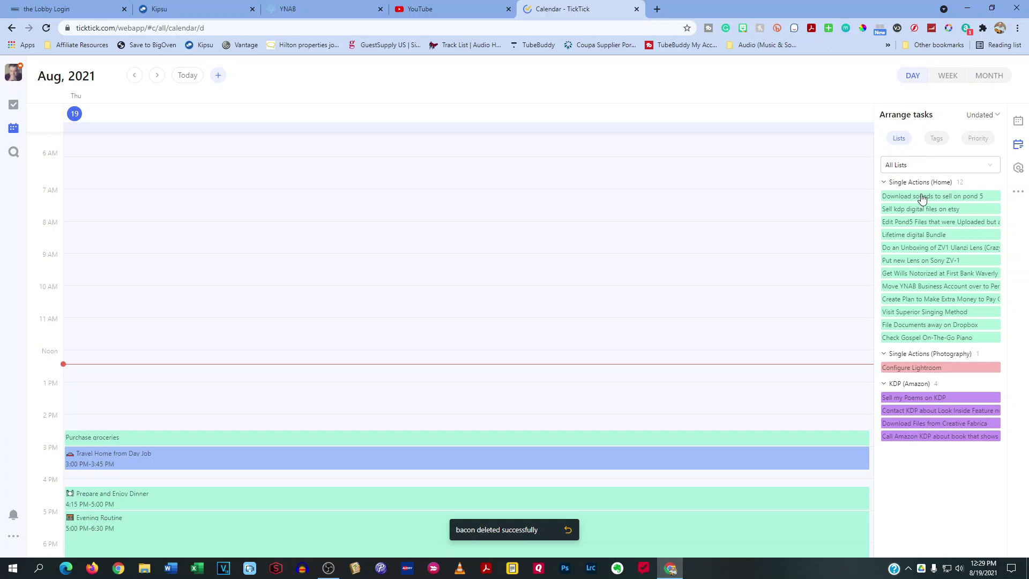
left_click_drag(919, 198, 357, 370)
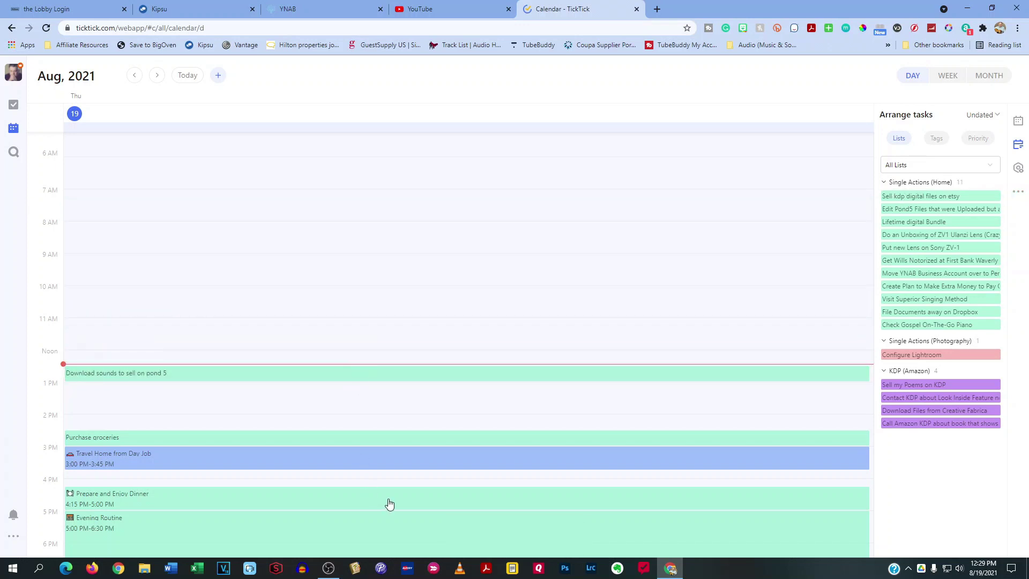
left_click(204, 379)
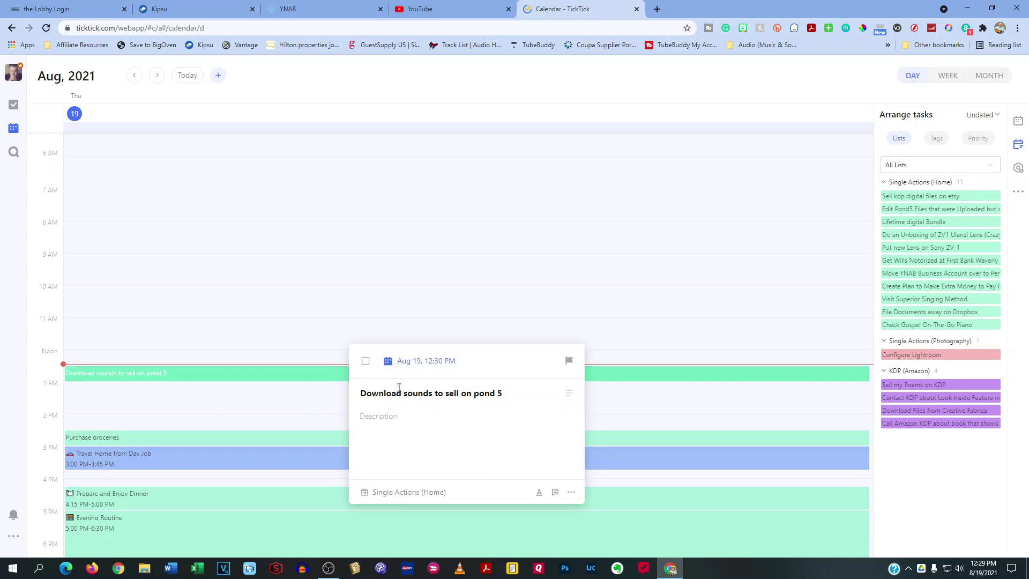
left_click(398, 362)
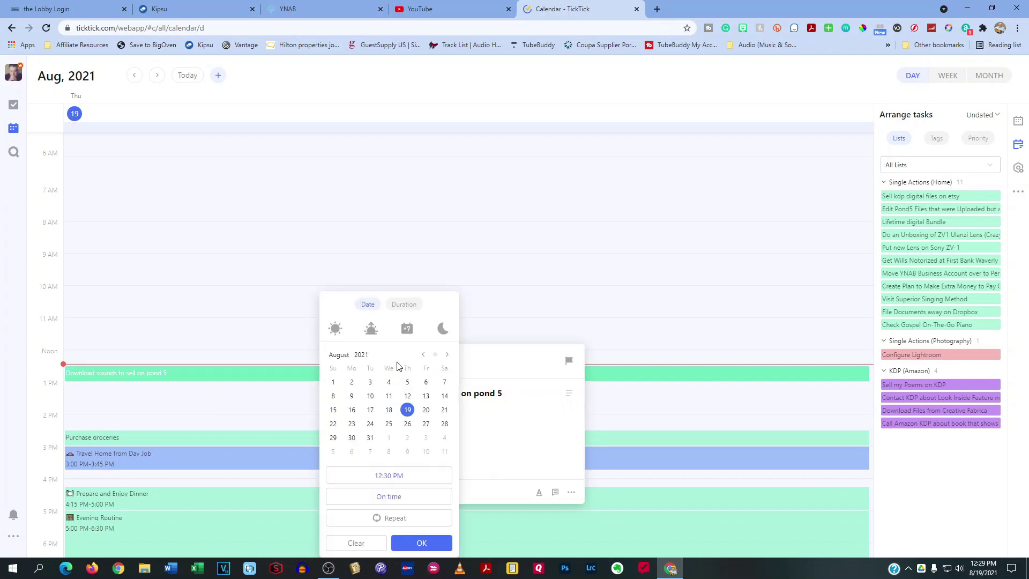
left_click(355, 543)
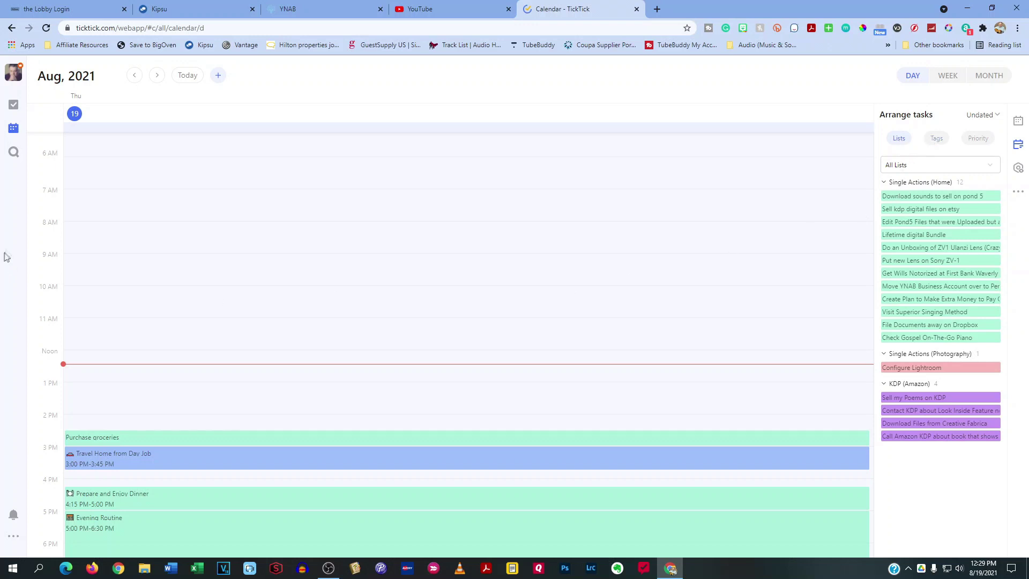
left_click(13, 105)
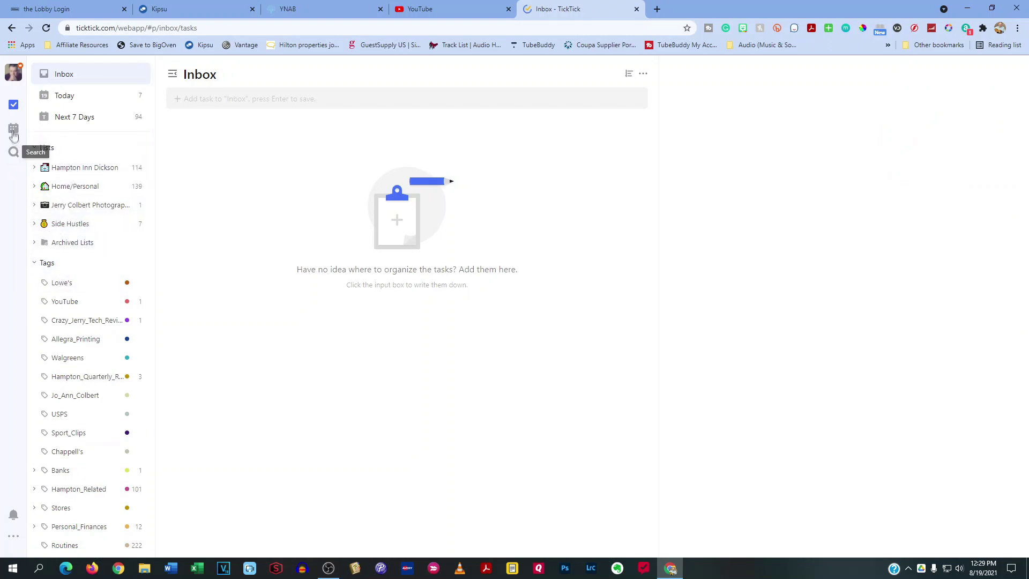
left_click(14, 132)
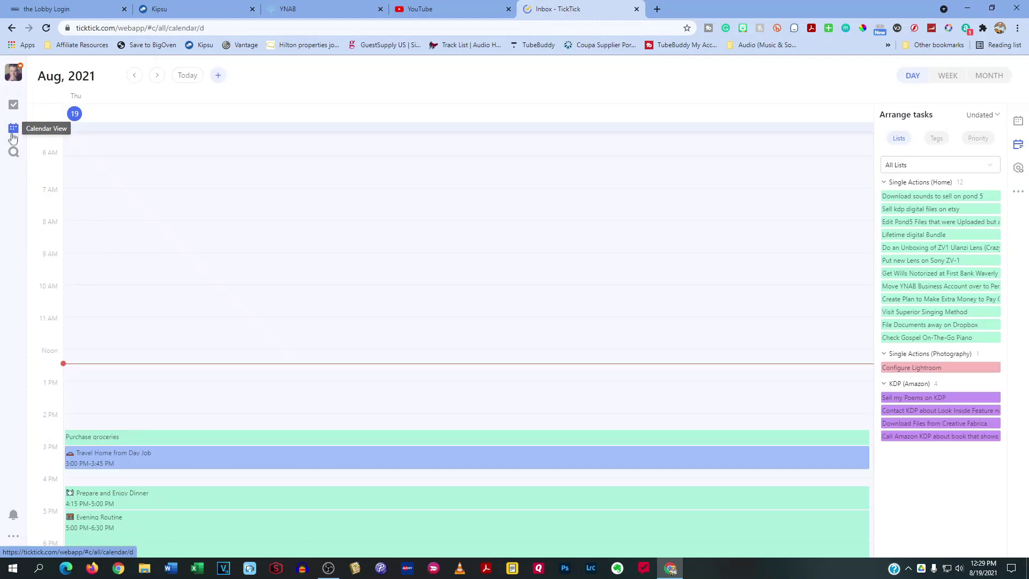
left_click(938, 140)
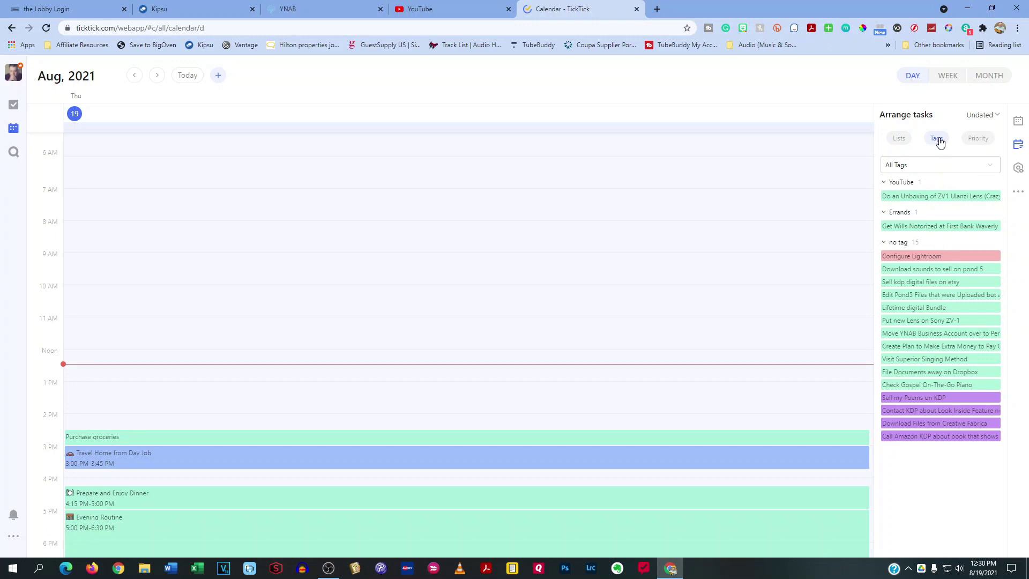
left_click(902, 141)
left_click(937, 142)
left_click(914, 144)
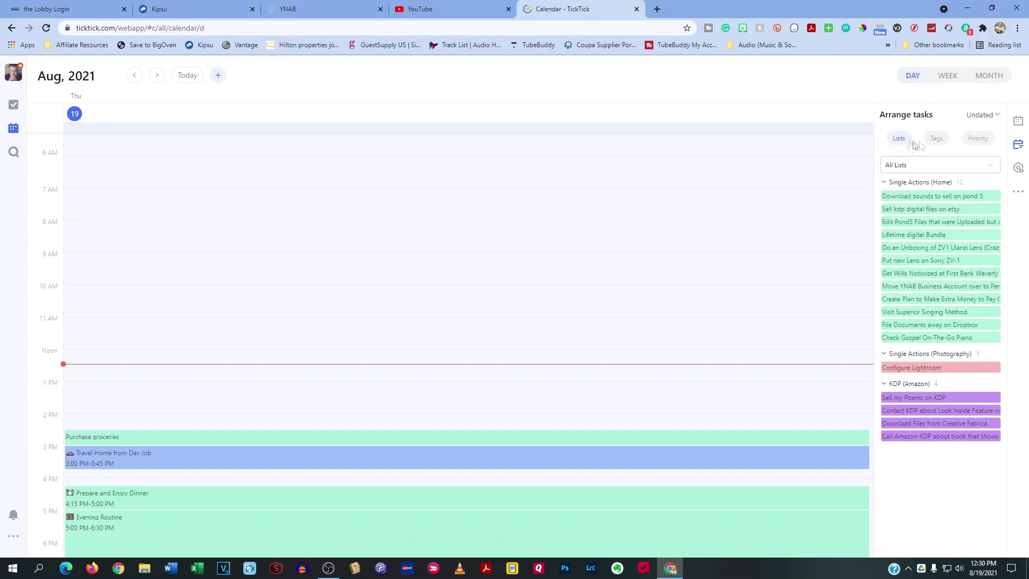
left_click(938, 141)
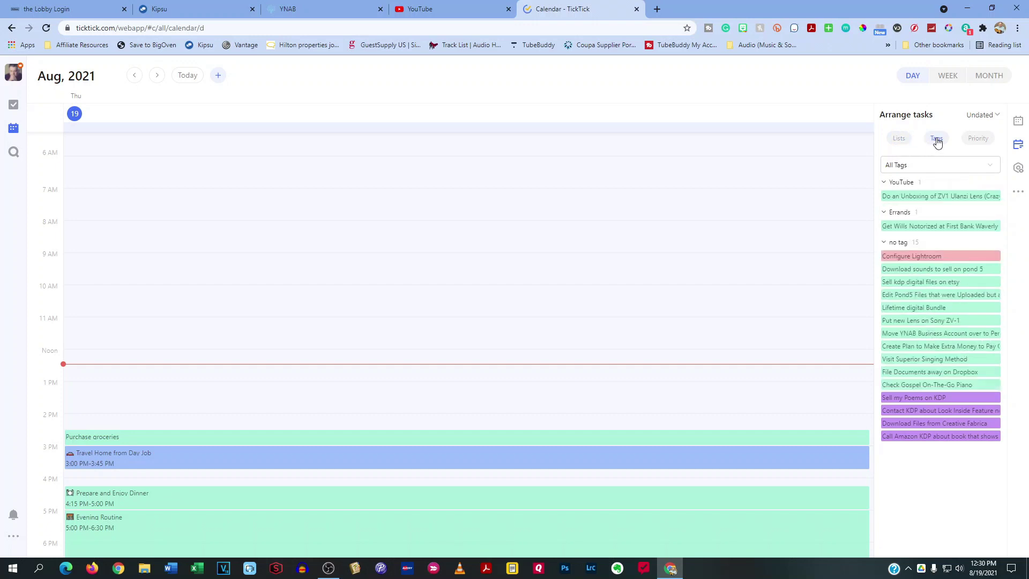
left_click(977, 140)
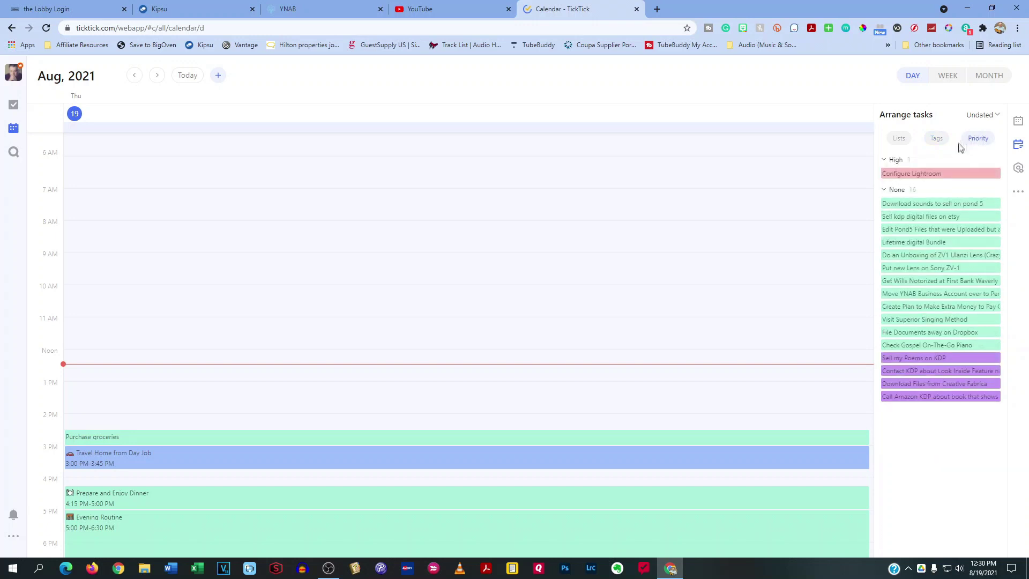
left_click(900, 140)
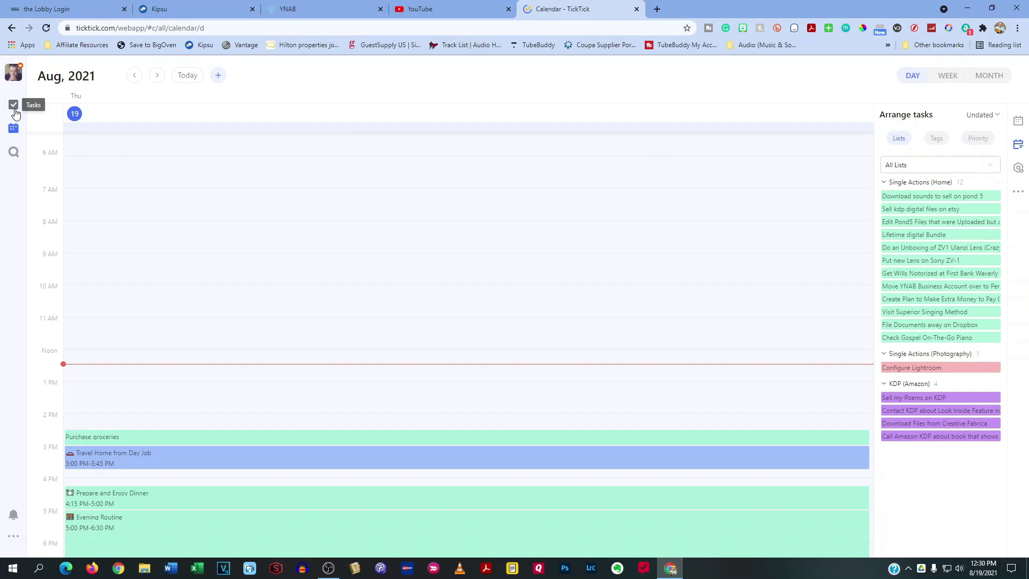
left_click(14, 107)
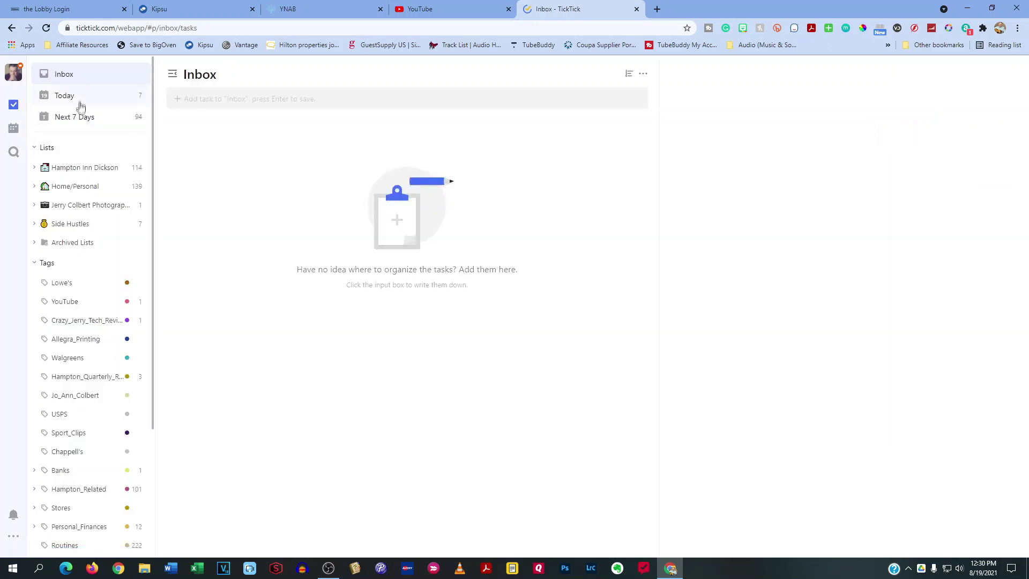
left_click(36, 264)
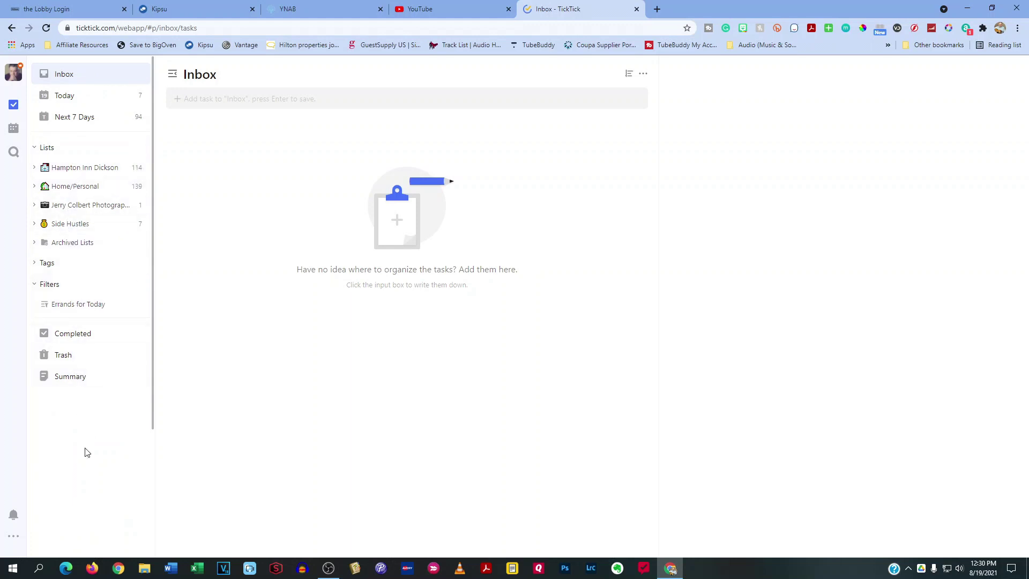
left_click(75, 97)
left_click(80, 119)
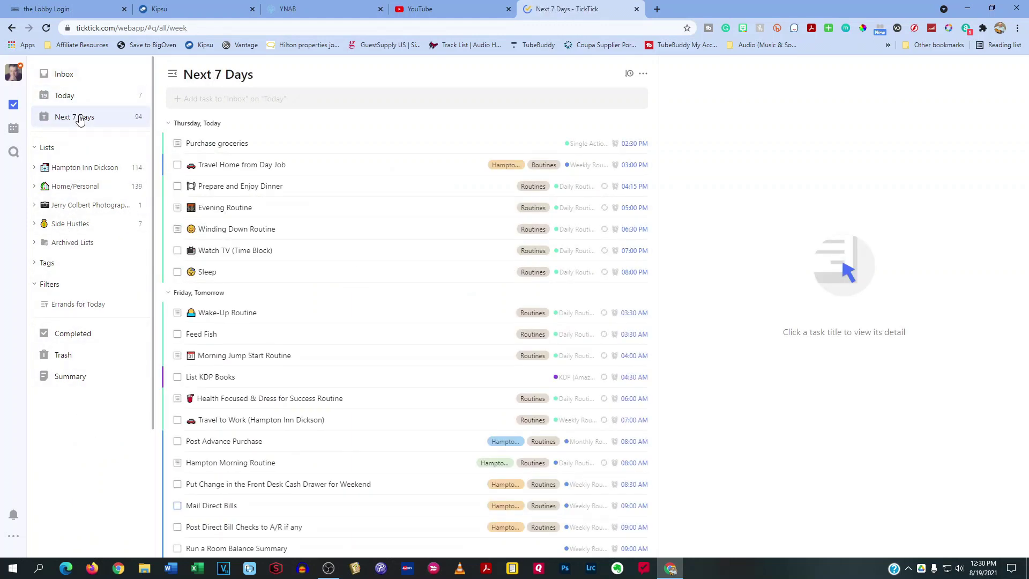
left_click(13, 129)
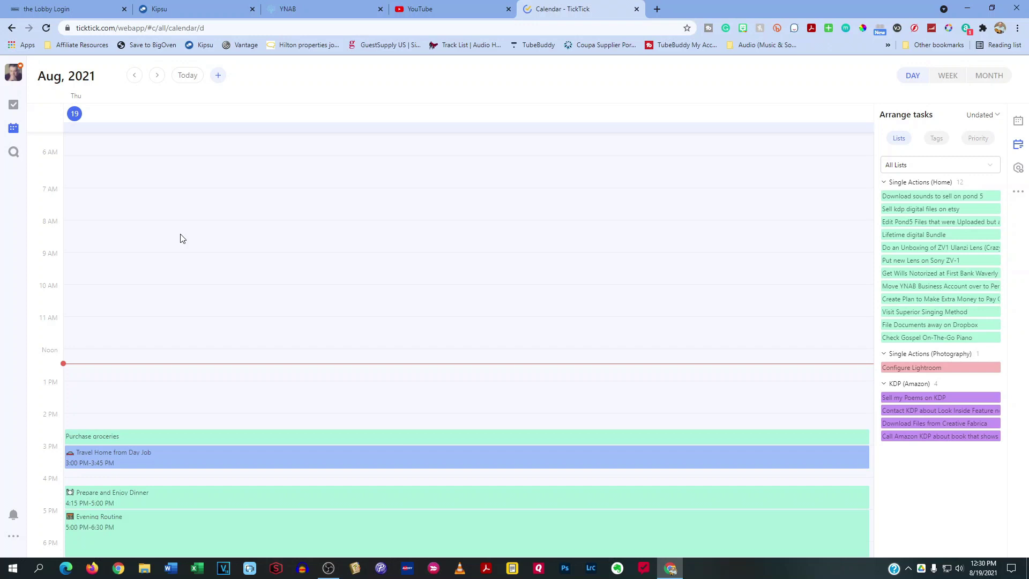
left_click(955, 80)
left_click(980, 78)
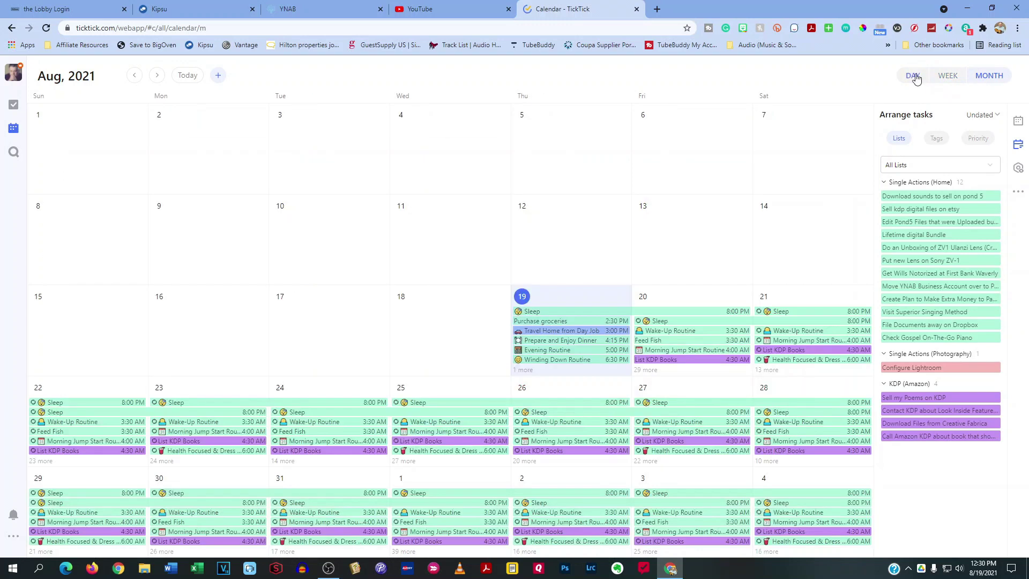
left_click(915, 76)
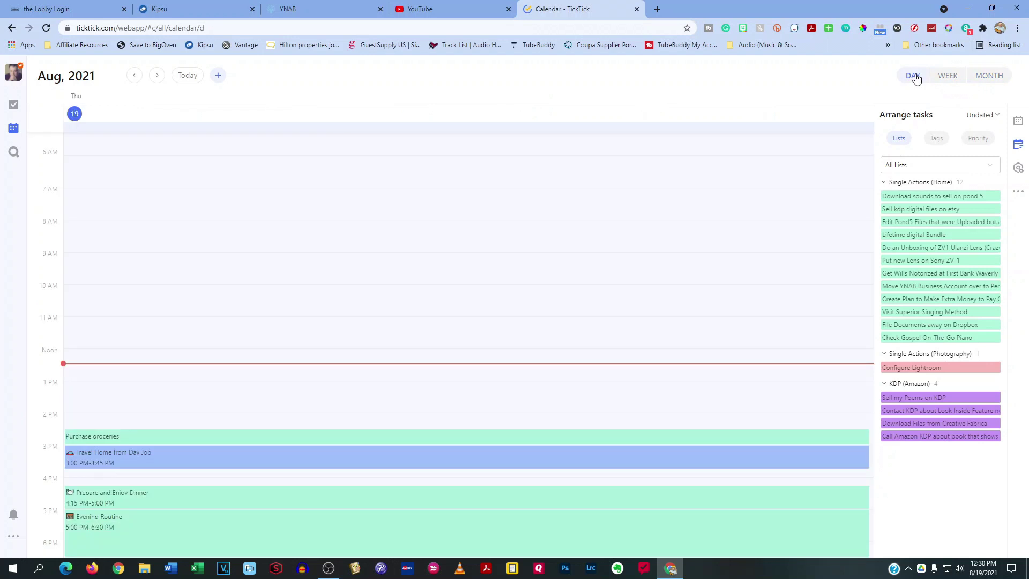
left_click(14, 153)
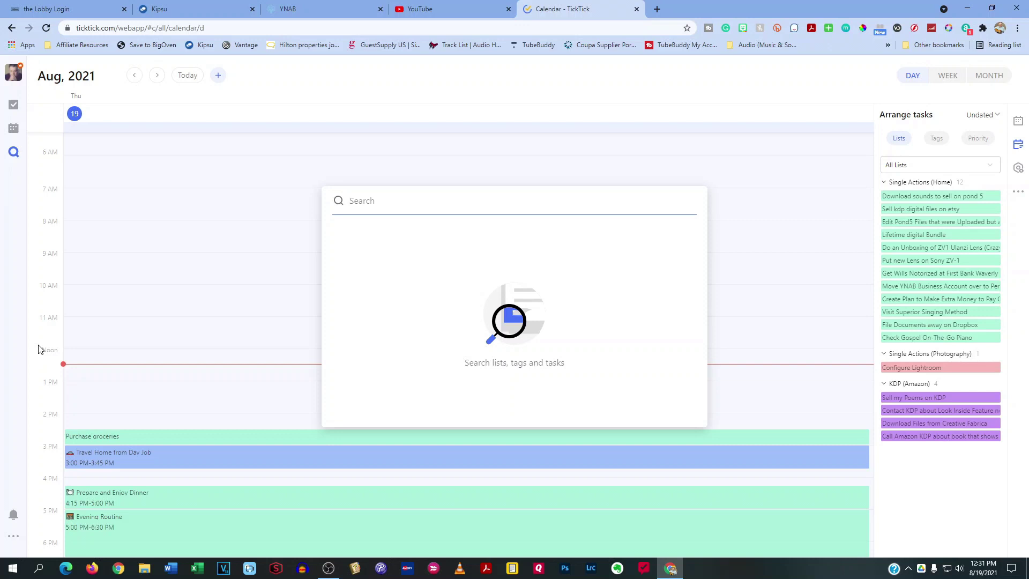
type("r")
key("BackSpace")
type("damp")
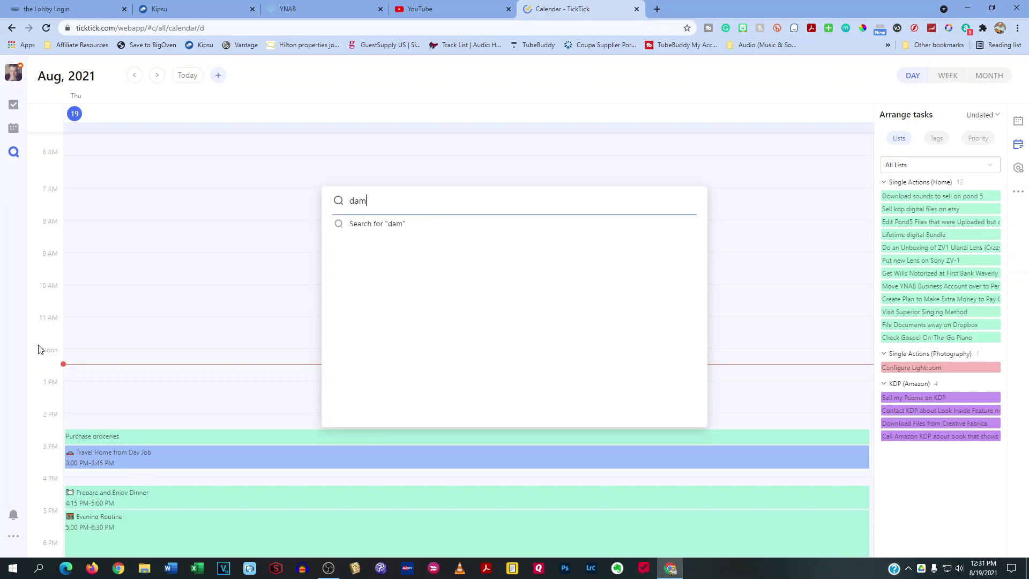
key("BackSpace")
key("BackSpace")
key("BackSpace")
key("BackSpace")
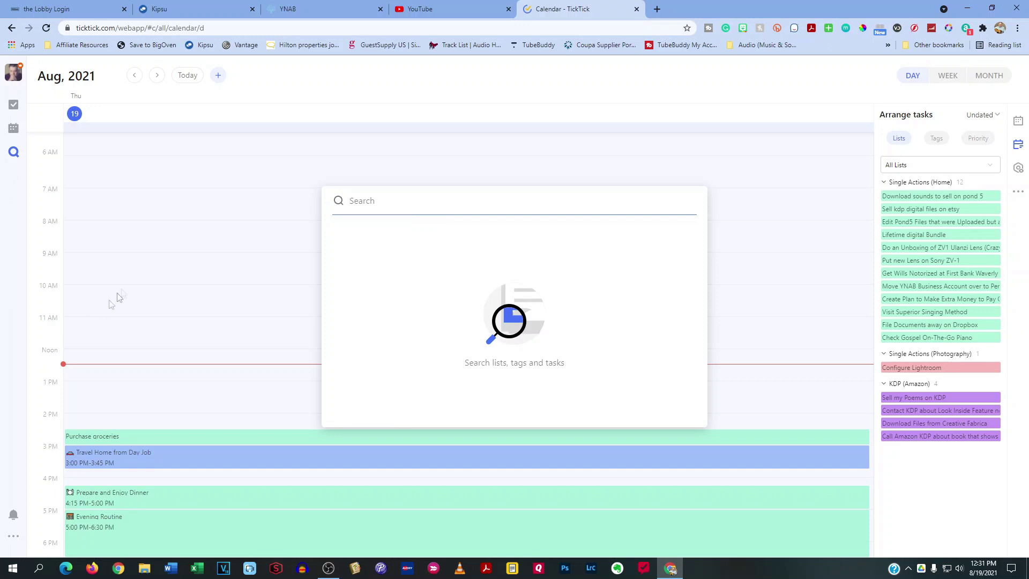
type("ta")
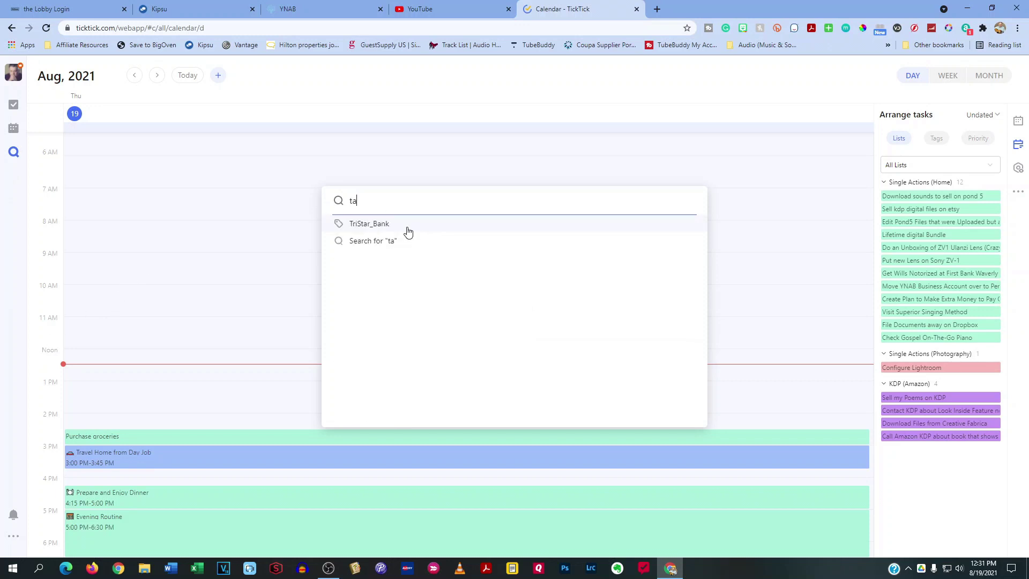
type("g")
key("BackSpace")
key("BackSpace")
key("BackSpace")
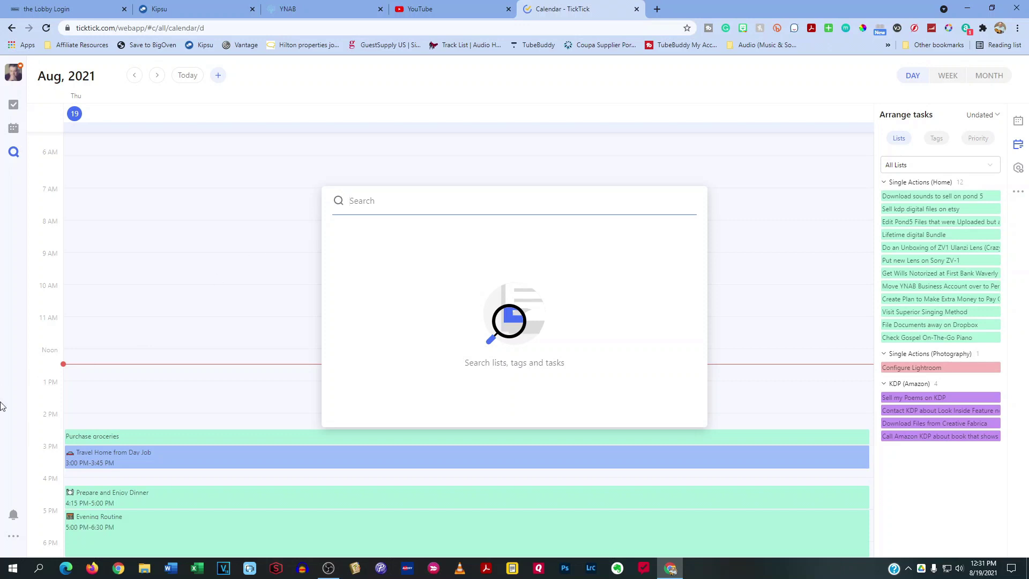
key("Escape")
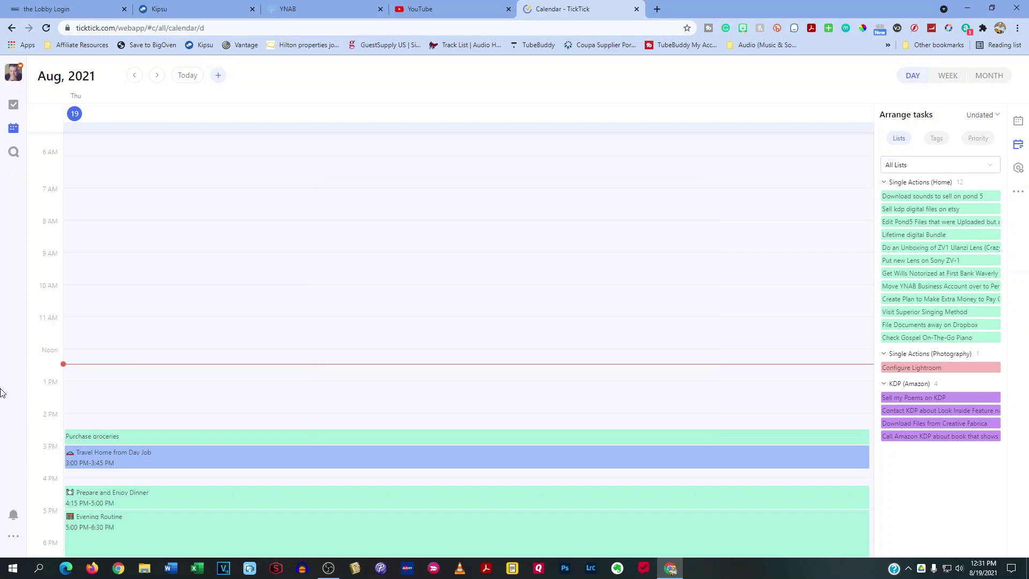
left_click(13, 518)
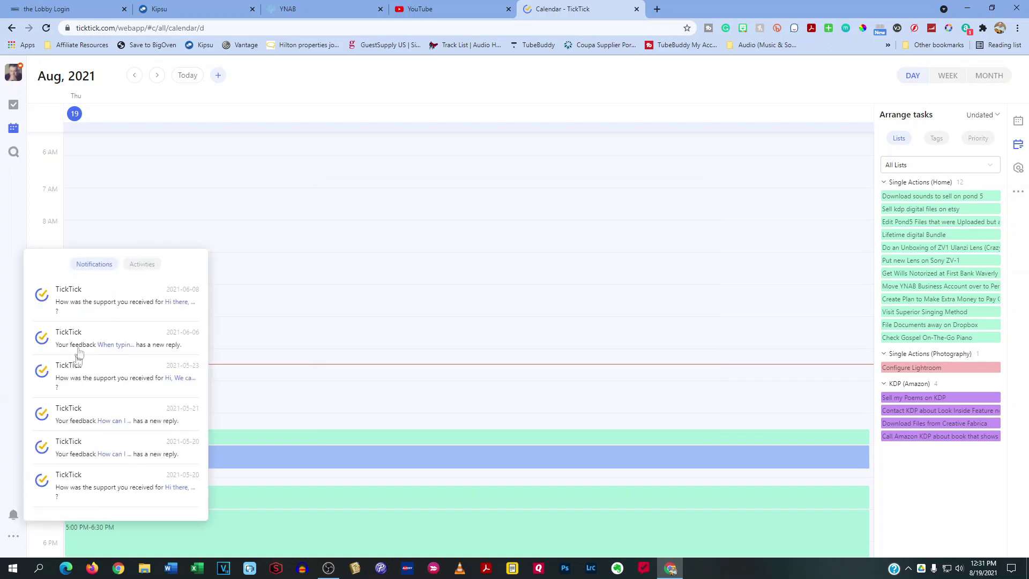
left_click(17, 406)
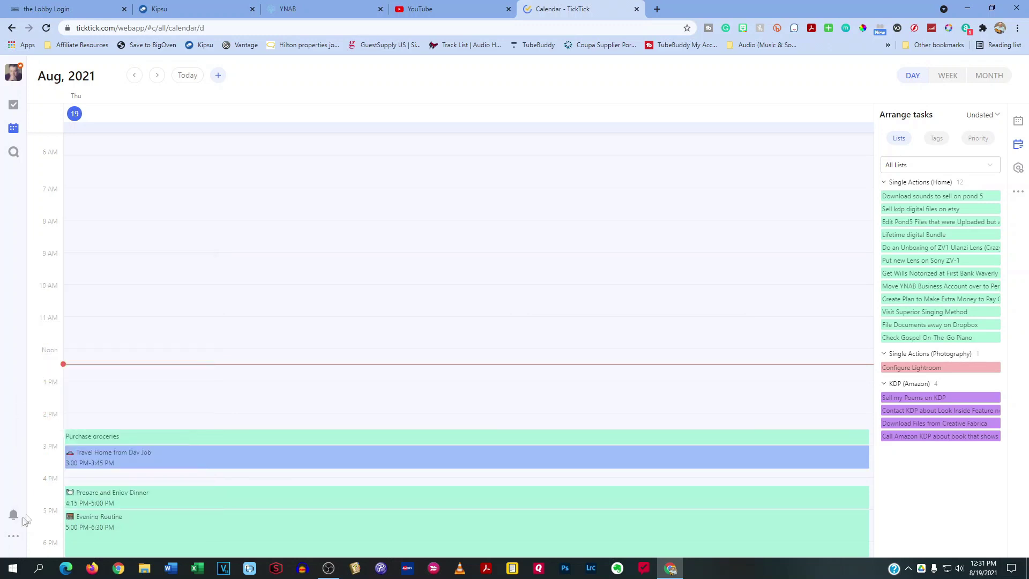
left_click(13, 537)
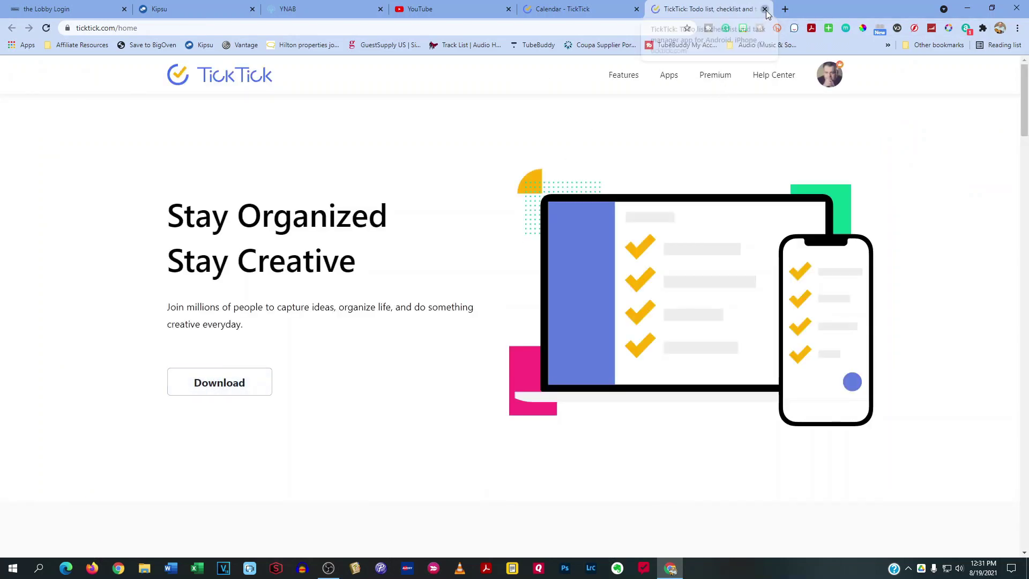
left_click(765, 9)
left_click(13, 536)
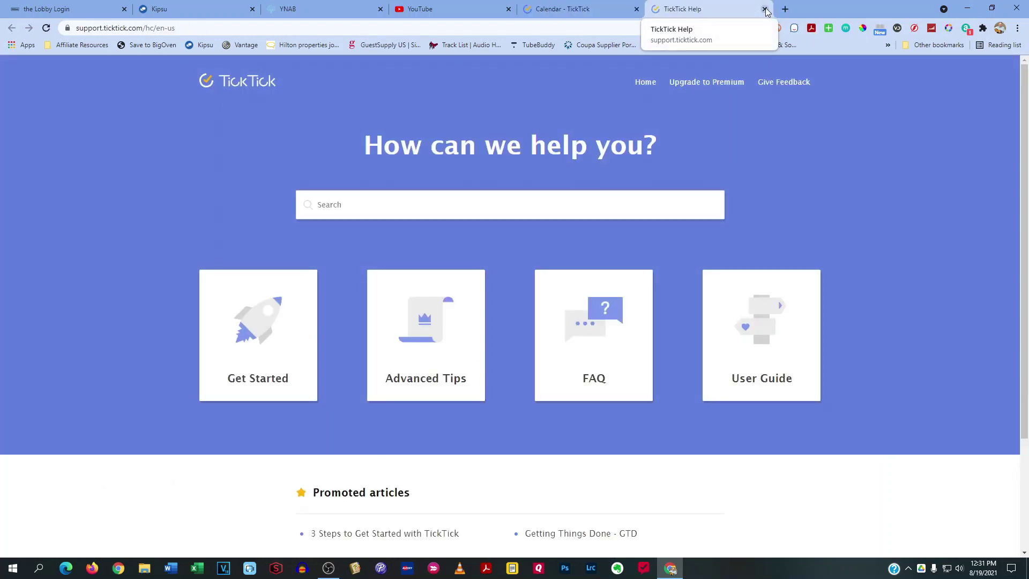
left_click(765, 9)
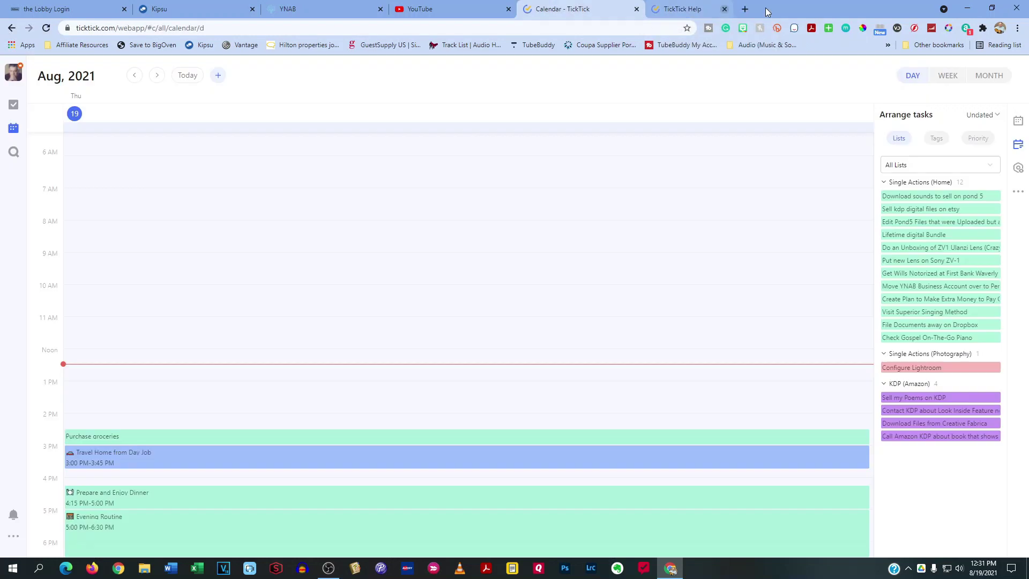
left_click(13, 536)
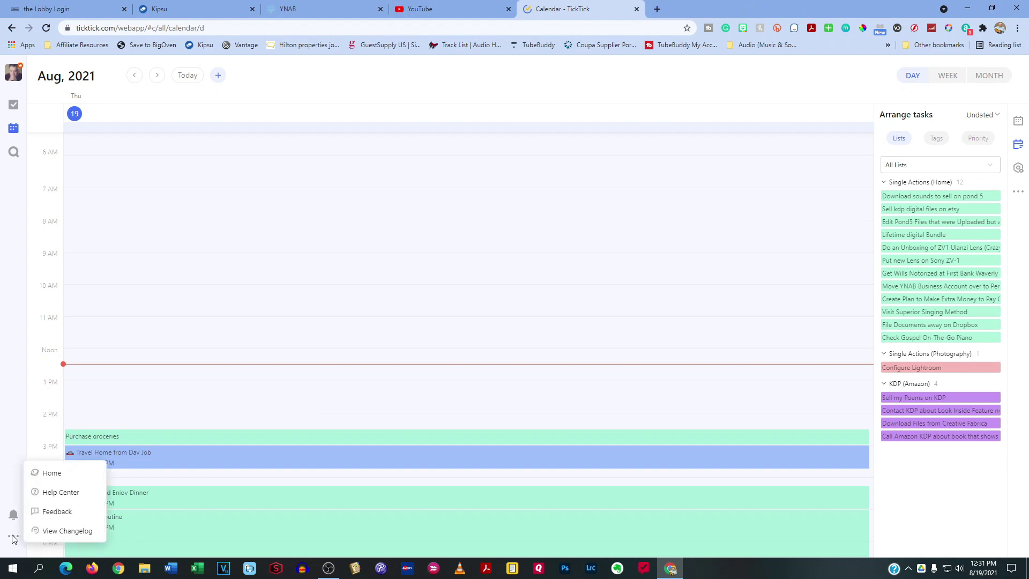
left_click(59, 534)
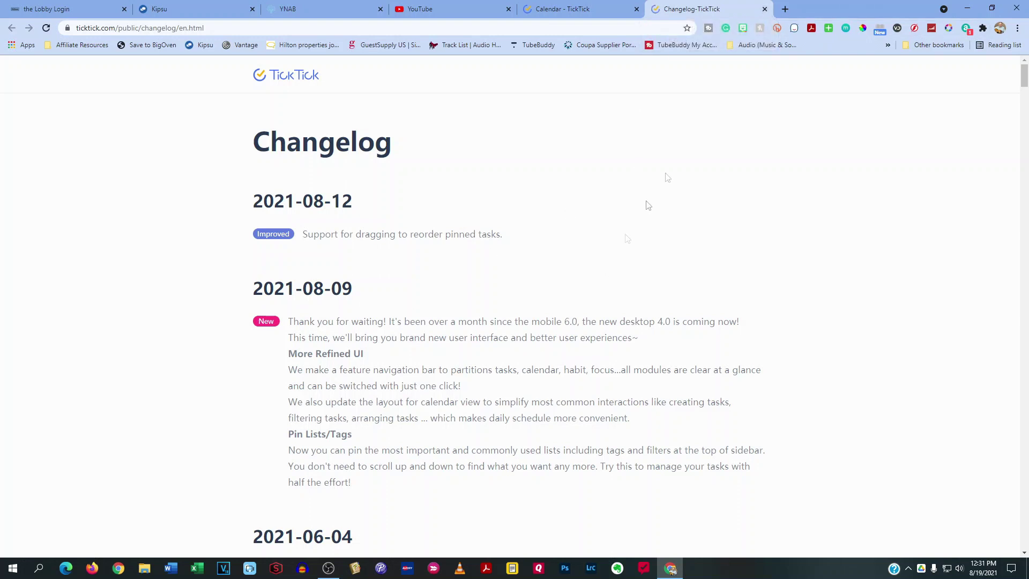
left_click(765, 9)
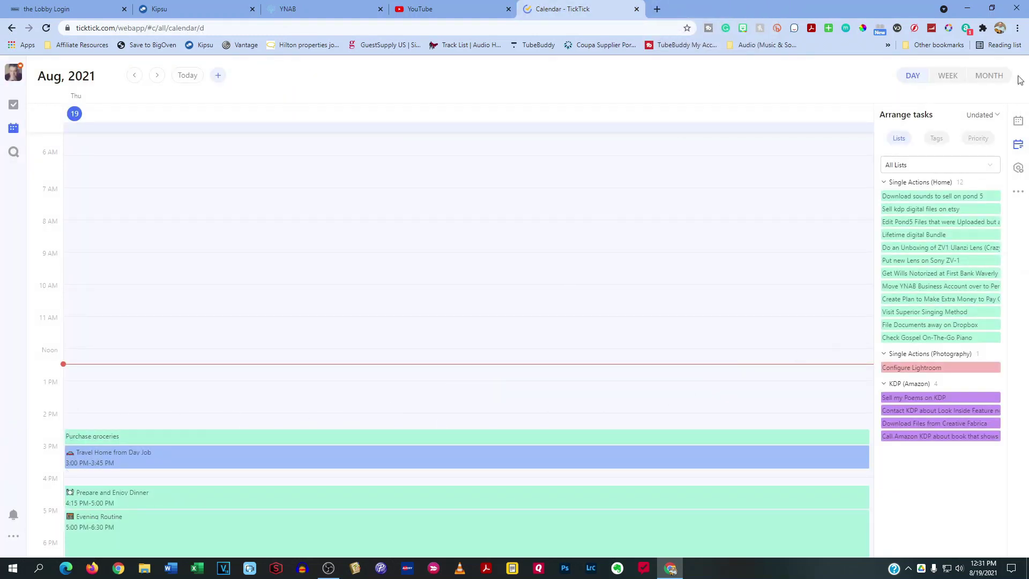
left_click(1020, 124)
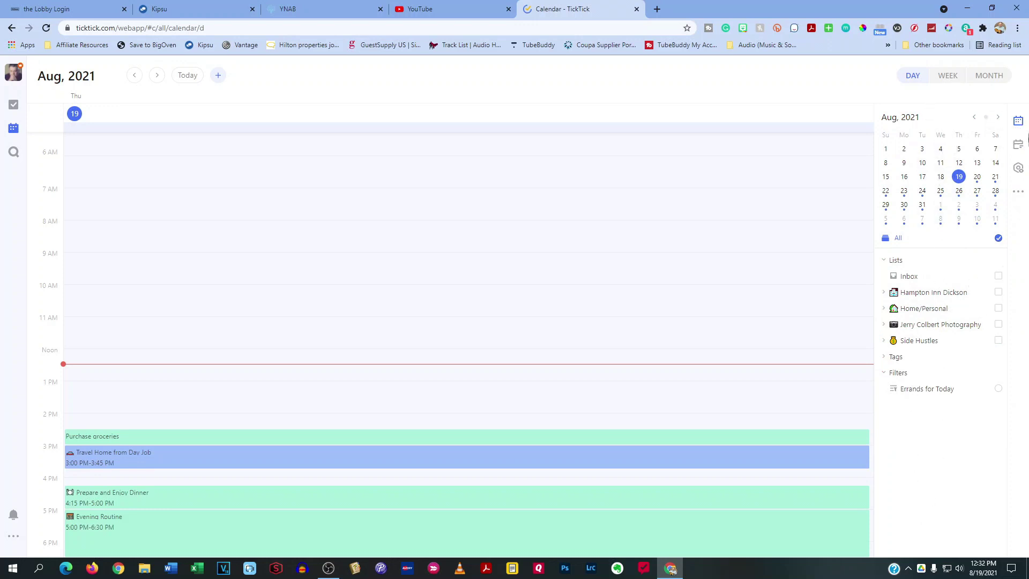
left_click(1018, 146)
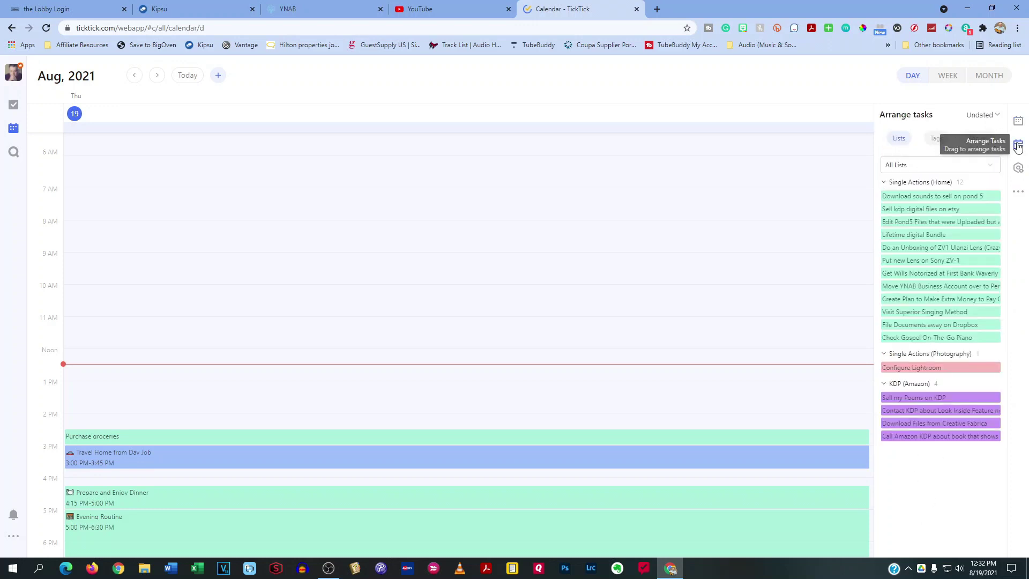
left_click(1019, 168)
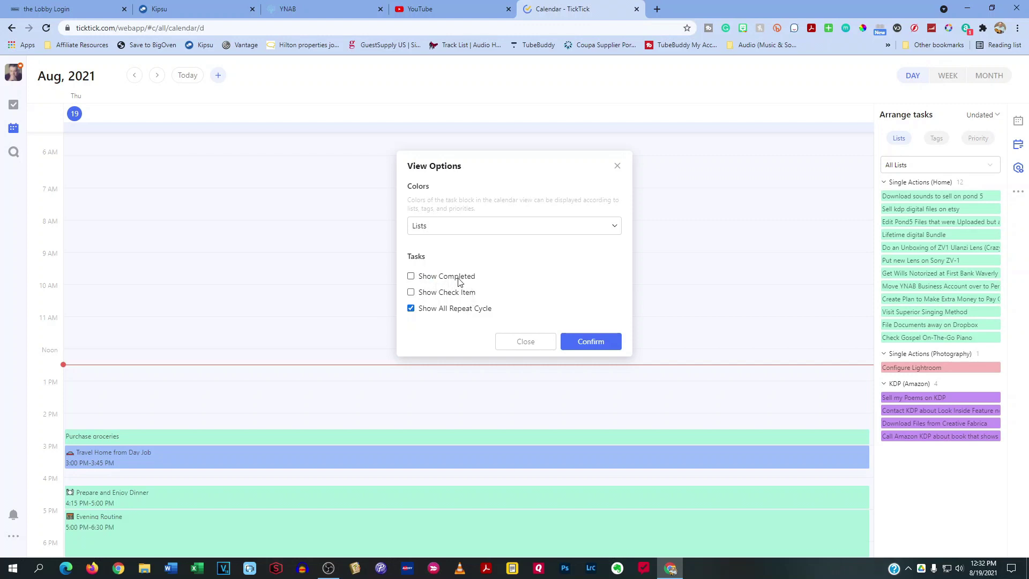
left_click(411, 276)
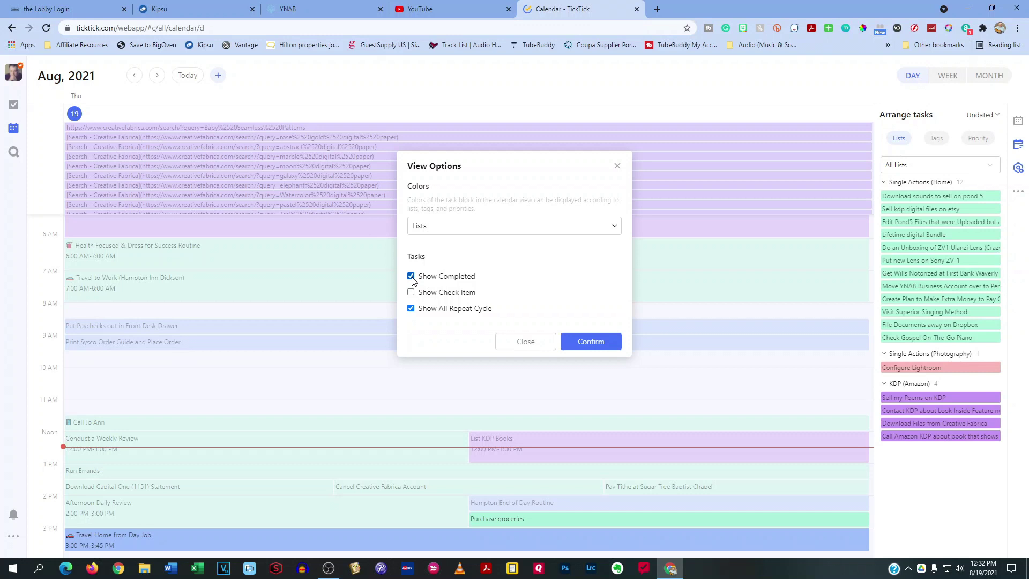
left_click(411, 276)
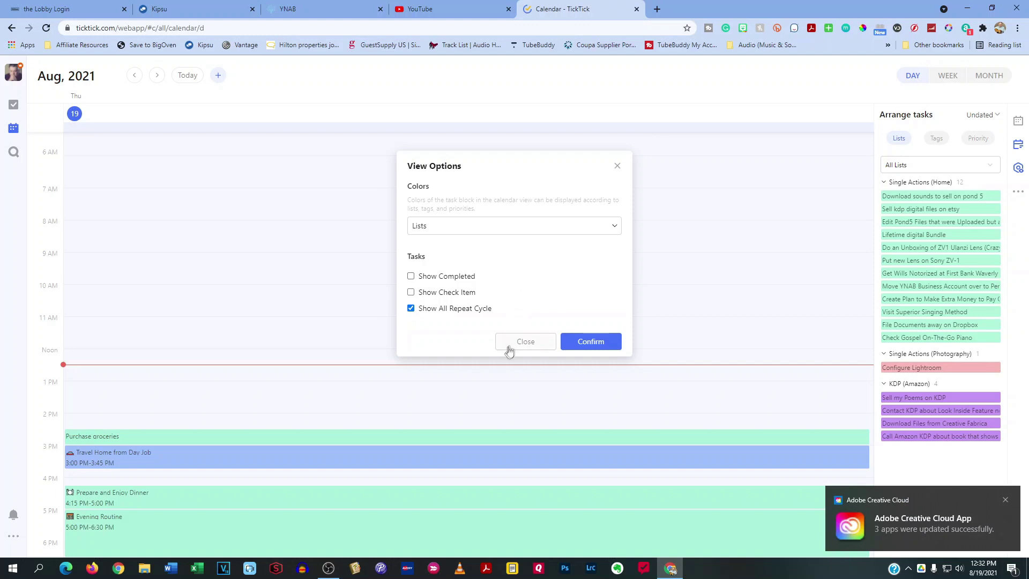
left_click(411, 293)
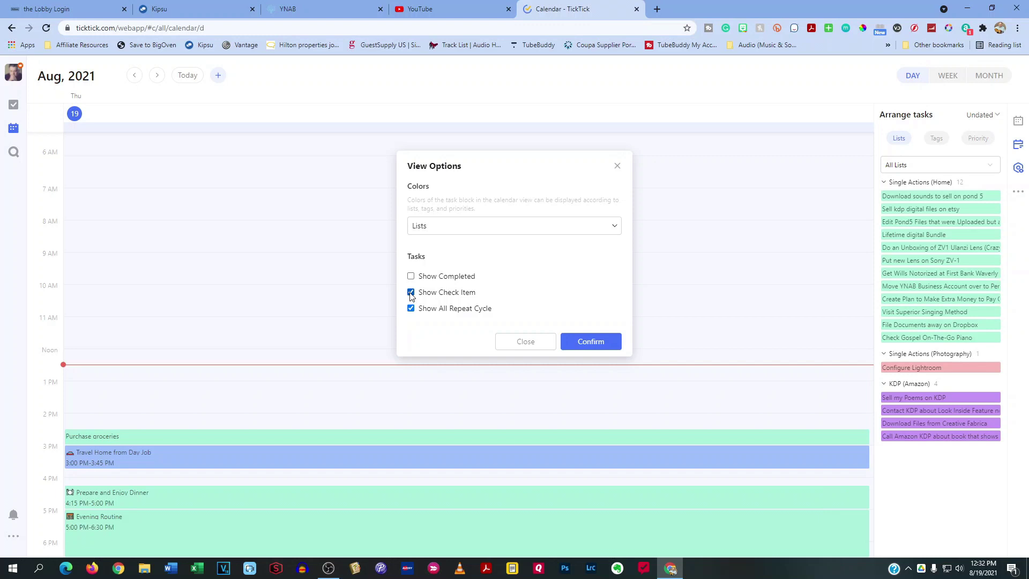
left_click(411, 293)
left_click(601, 227)
left_click(577, 172)
left_click(535, 348)
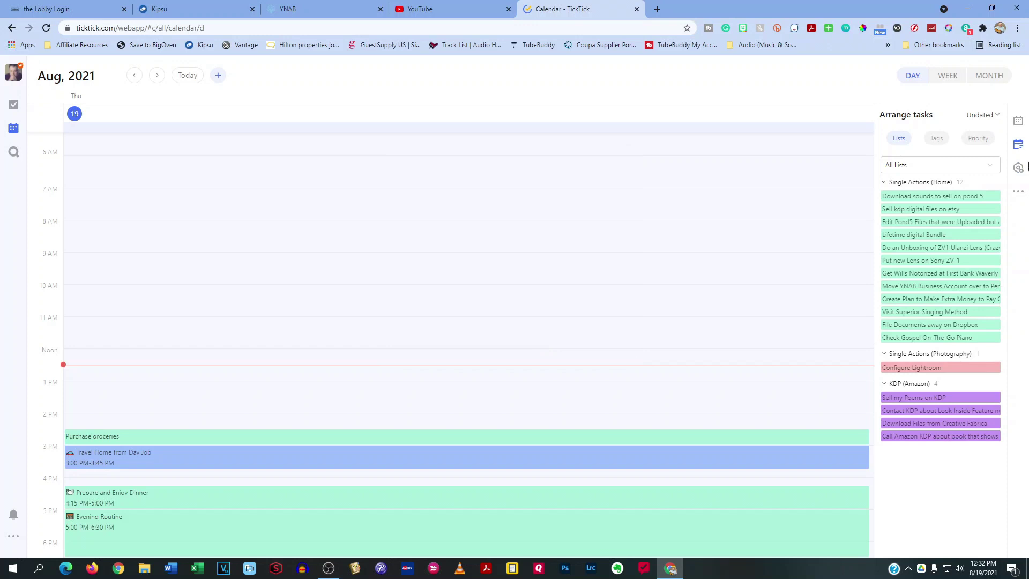
left_click(1018, 195)
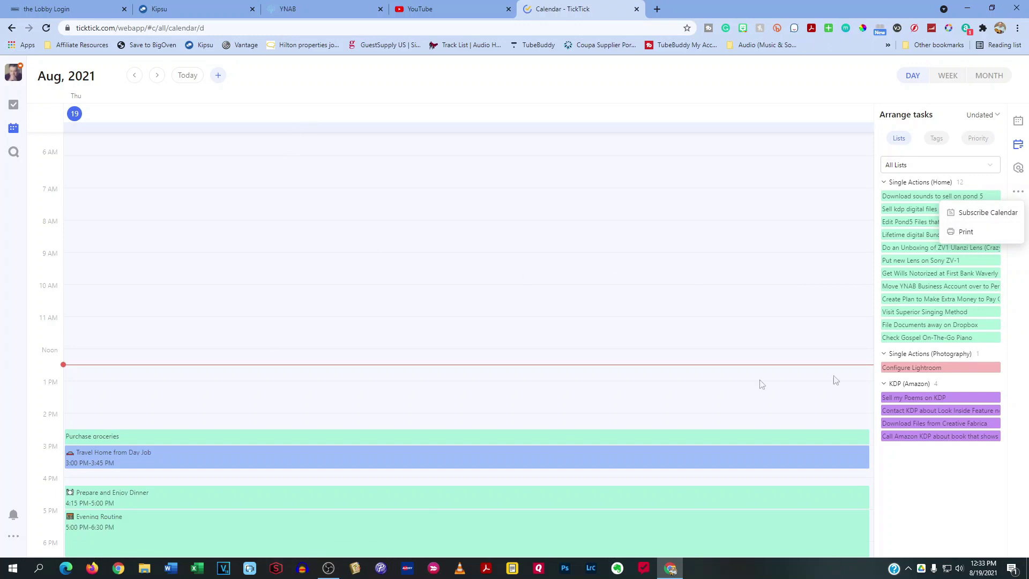
left_click(968, 232)
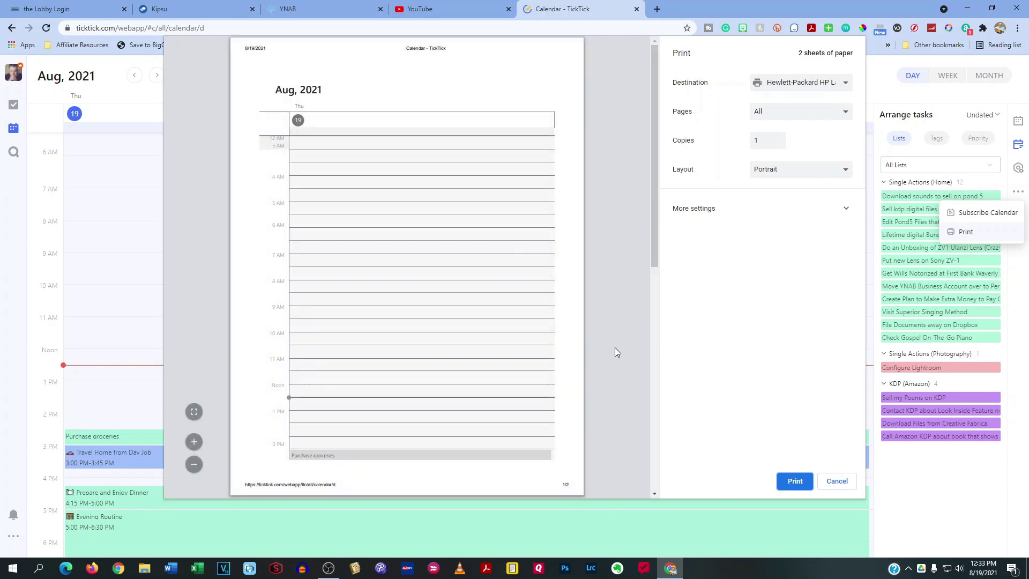
scroll(378, 401, "down", 6)
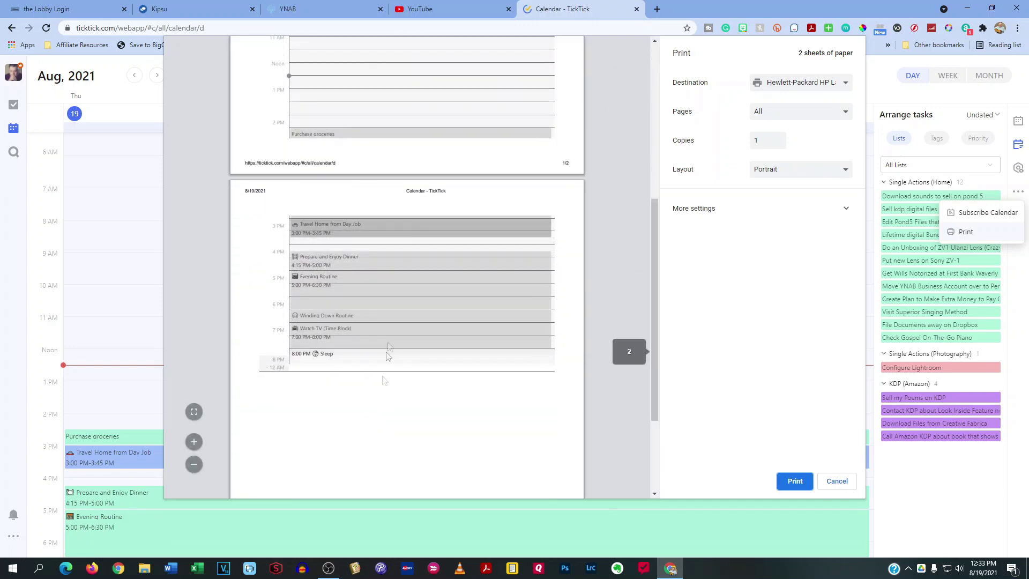
scroll(391, 391, "up", 5)
left_click(837, 481)
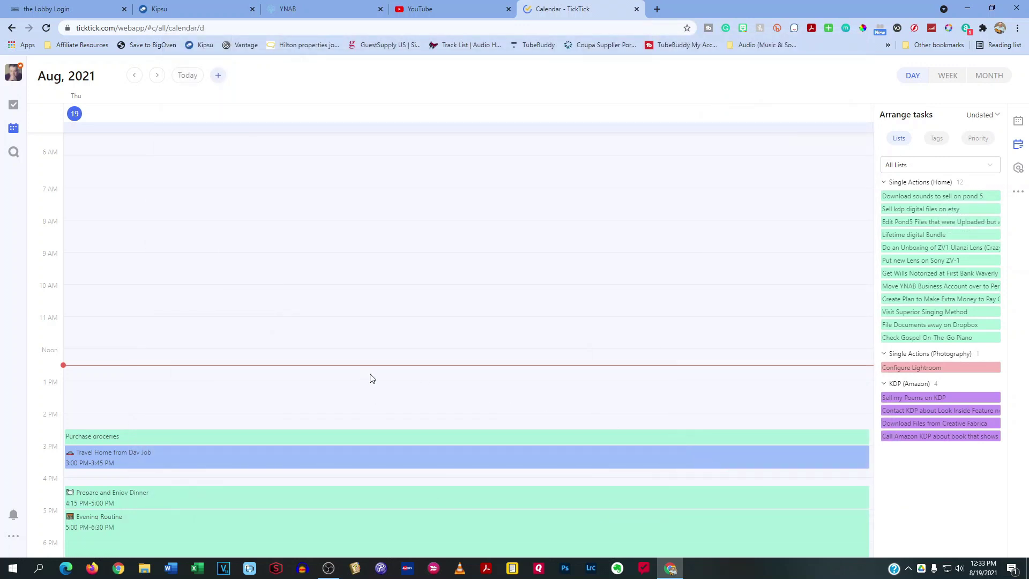
scroll(373, 379, "down", 2)
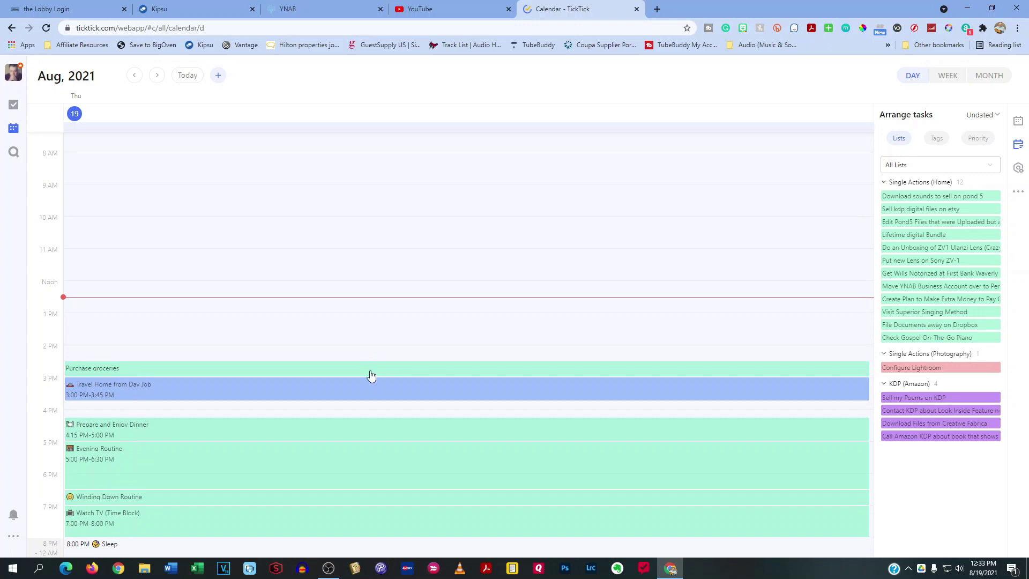
scroll(374, 373, "up", 5)
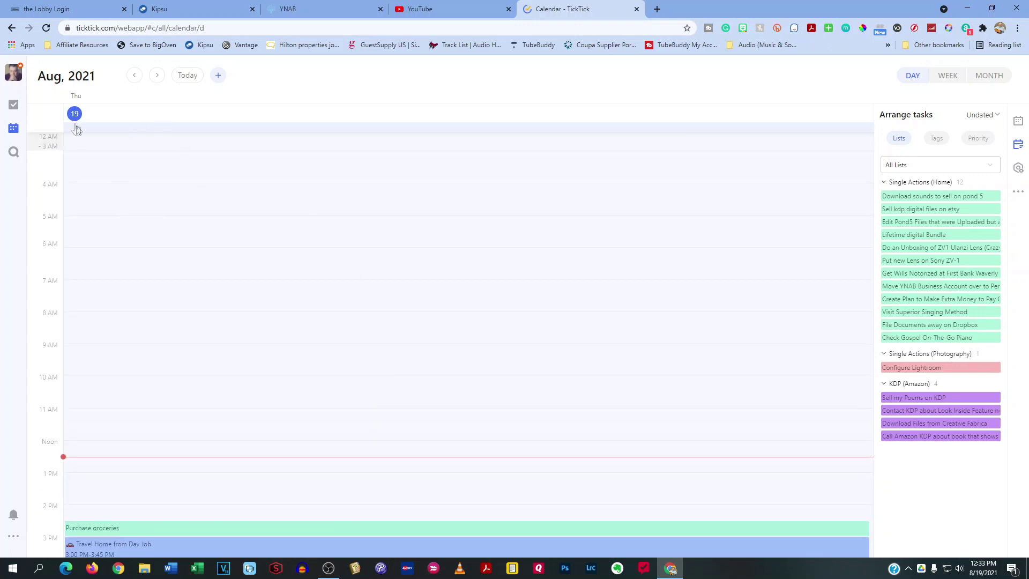
left_click(14, 78)
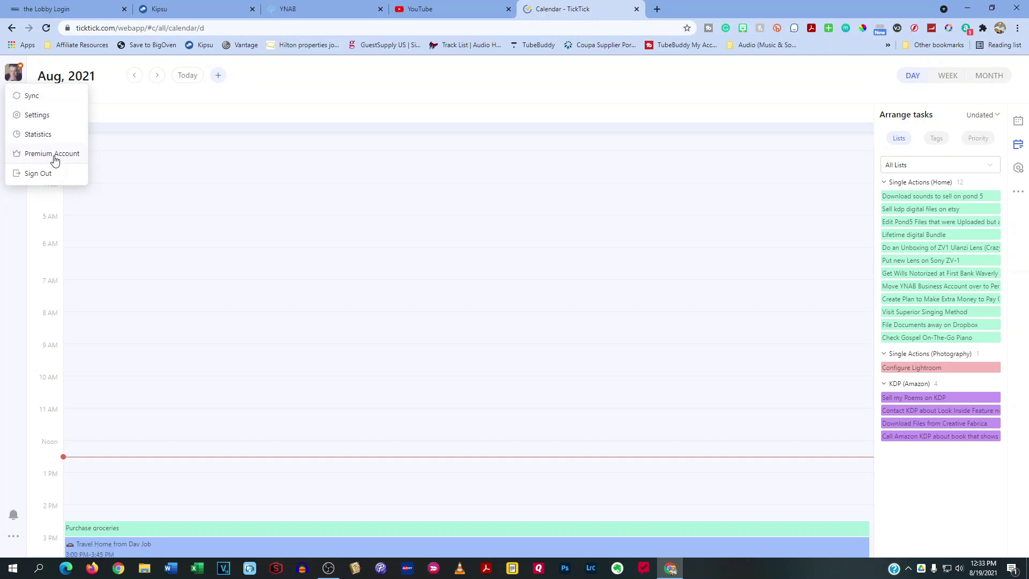
left_click(47, 122)
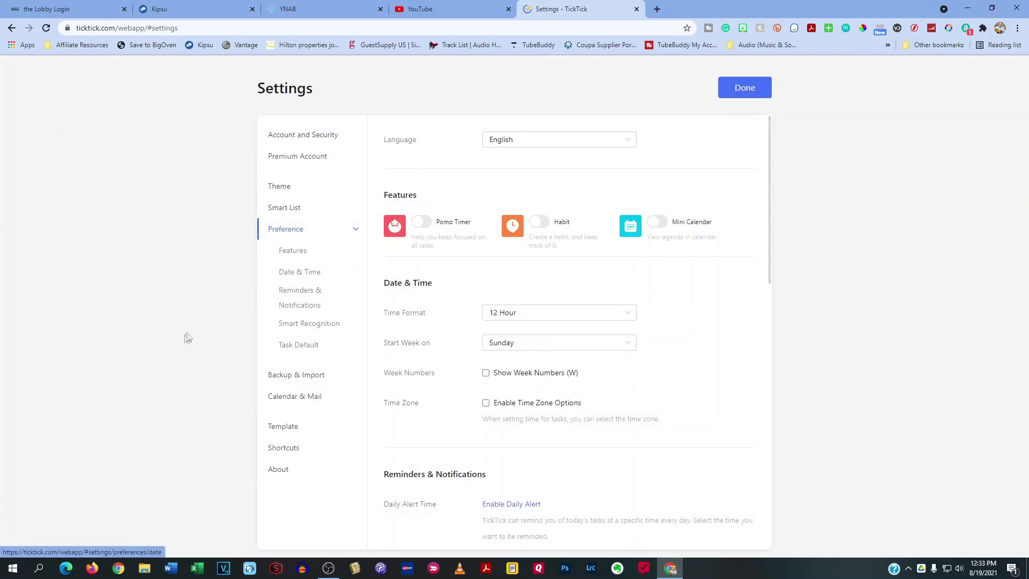
left_click(745, 87)
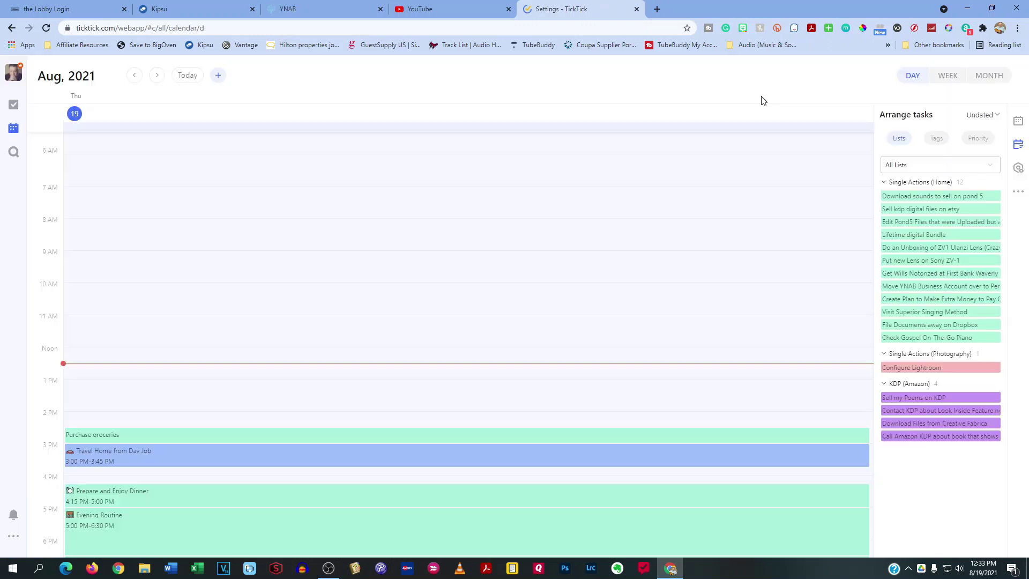